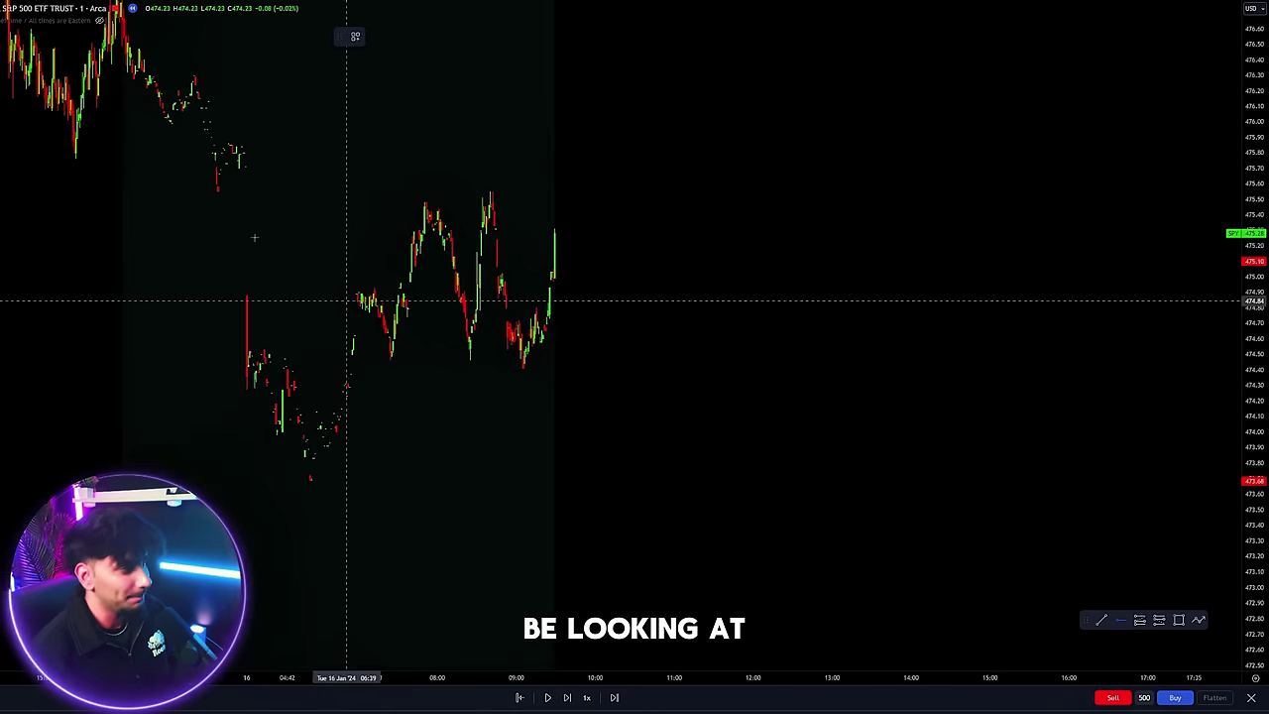
Mark the SPY premarket high with a horizontal ray at 475.55 and colour the line green
{"action": "left_click", "coordinate": [350, 191]}
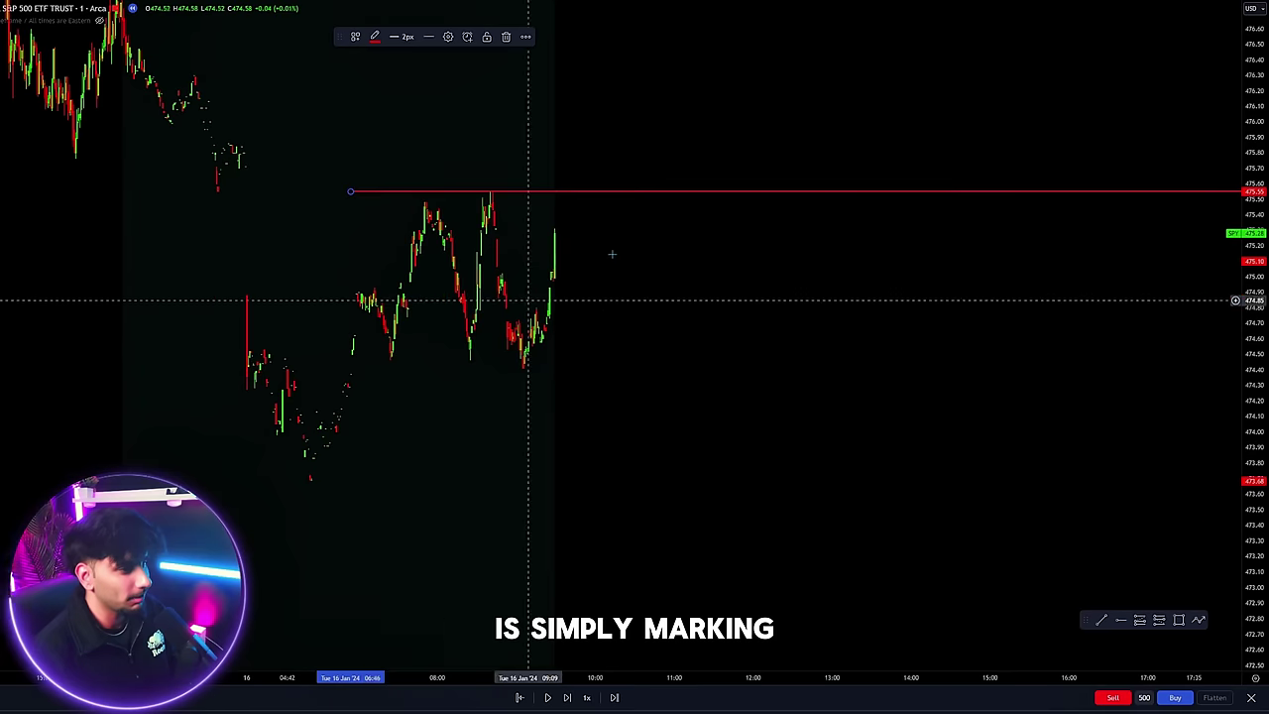
{"action": "left_click", "coordinate": [374, 37]}
{"action": "left_click", "coordinate": [375, 169]}
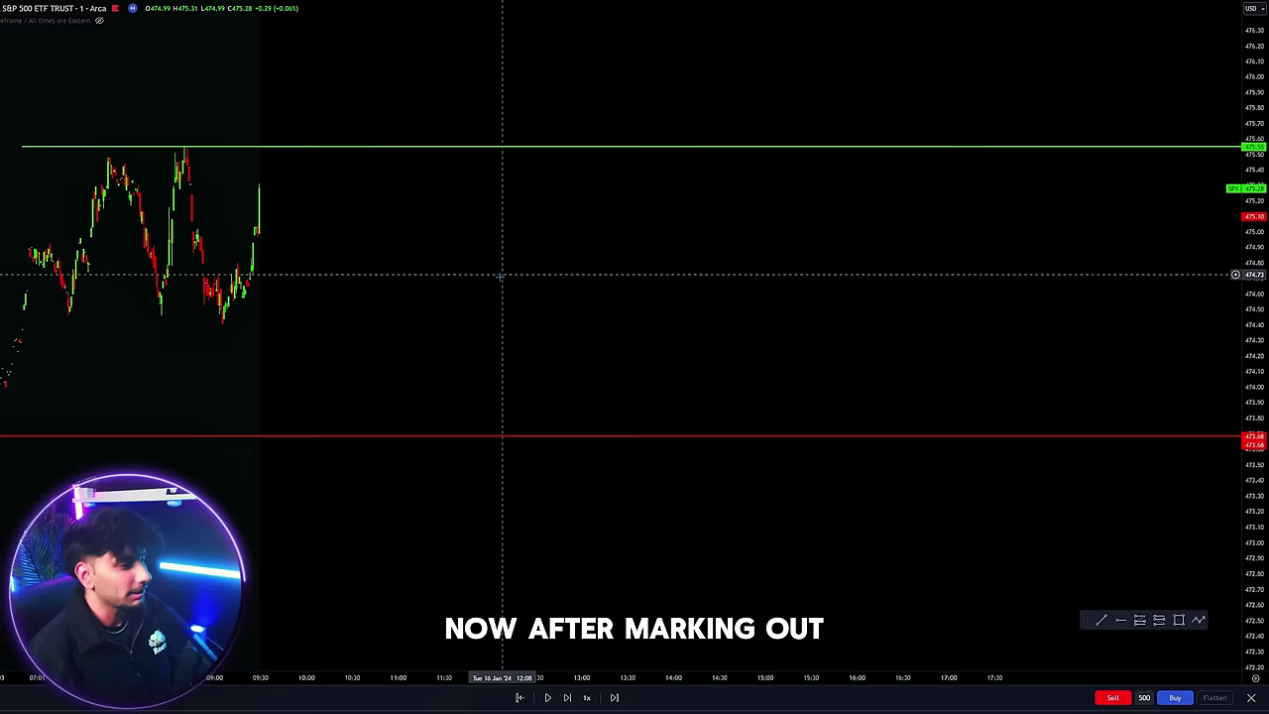
Examine the price action between the green premarket high line and the red low line around the 09:30 open
{"action": "left_click_drag", "start_coordinate": [466, 290], "coordinate": [818, 343]}
{"action": "scroll", "coordinate": [723, 331], "scroll_direction": "up", "scroll_amount": 2}
{"action": "left_click_drag", "start_coordinate": [719, 331], "coordinate": [632, 296]}
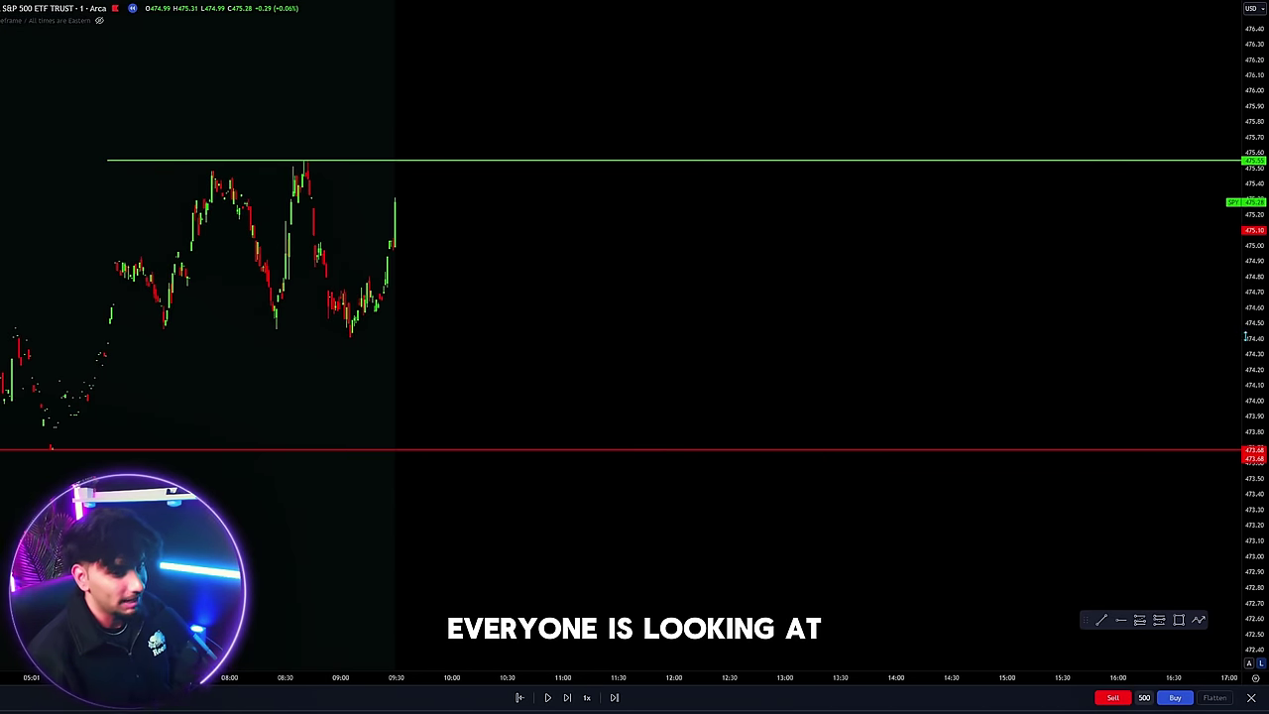
{"action": "left_click_drag", "start_coordinate": [1245, 336], "coordinate": [1245, 230]}
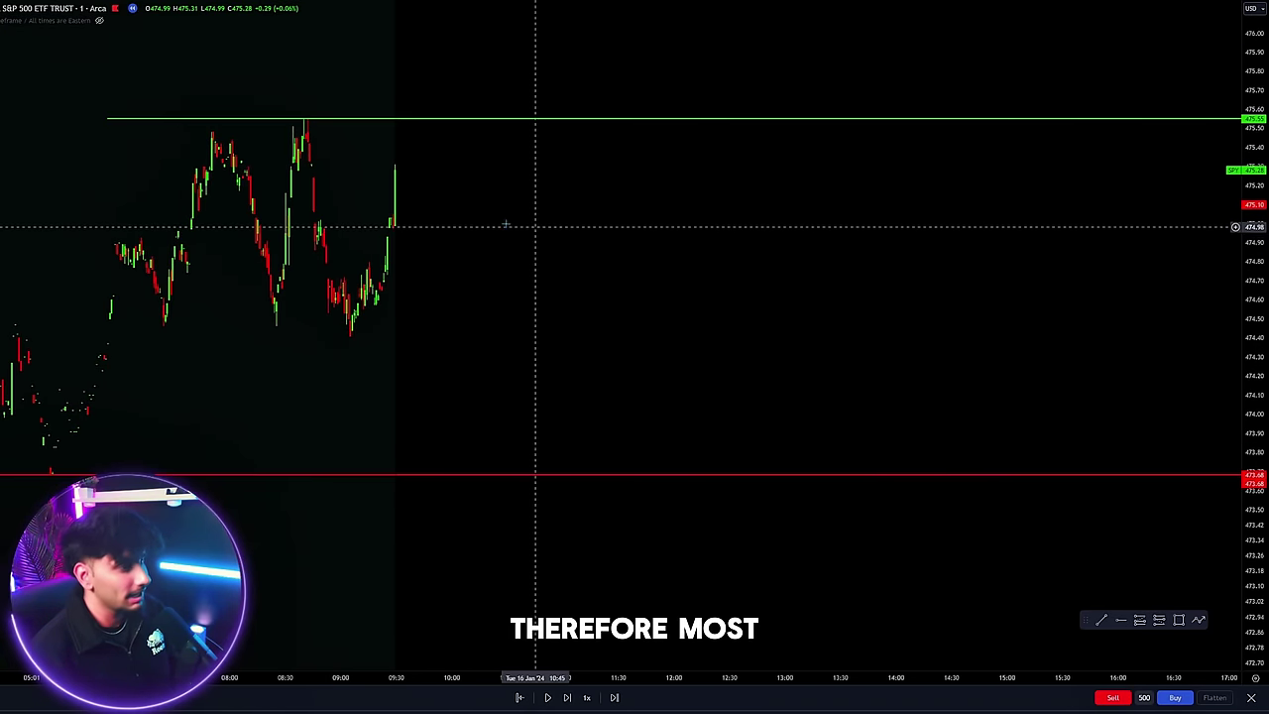
{"action": "left_click_drag", "start_coordinate": [540, 267], "coordinate": [570, 328]}
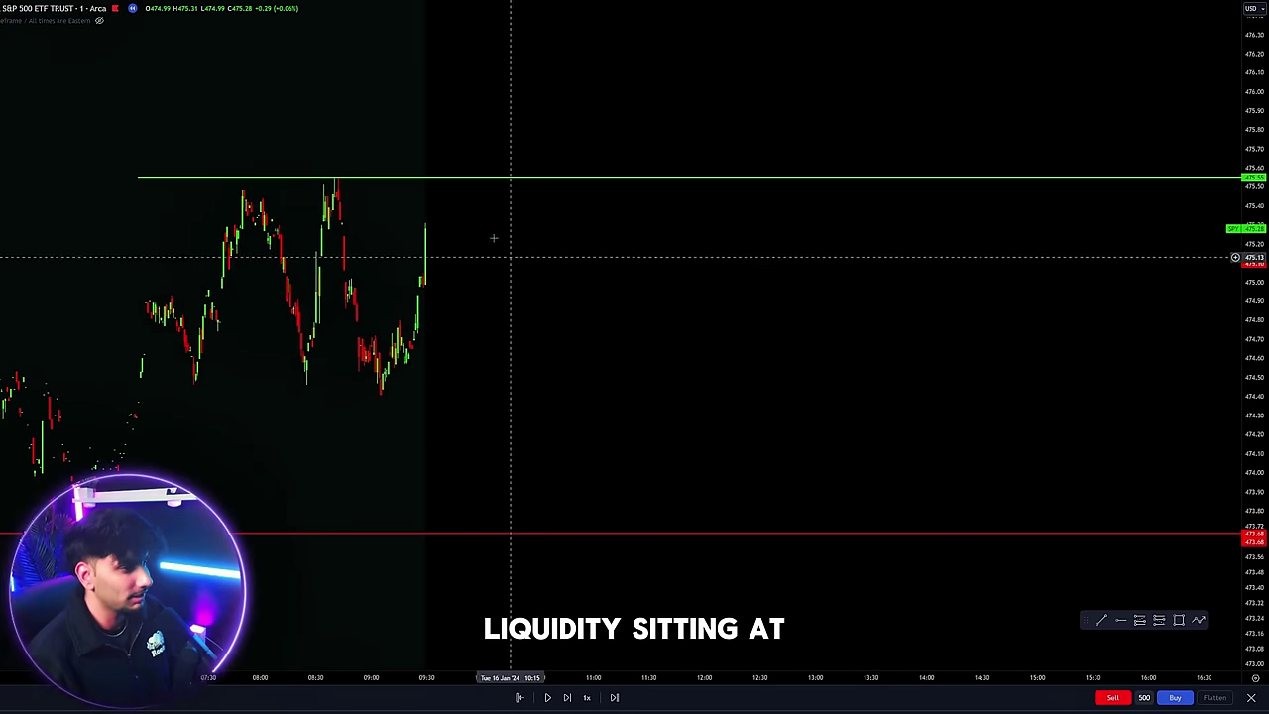
{"action": "scroll", "coordinate": [473, 377], "scroll_direction": "up", "scroll_amount": 1}
{"action": "left_click_drag", "start_coordinate": [691, 346], "coordinate": [672, 339]}
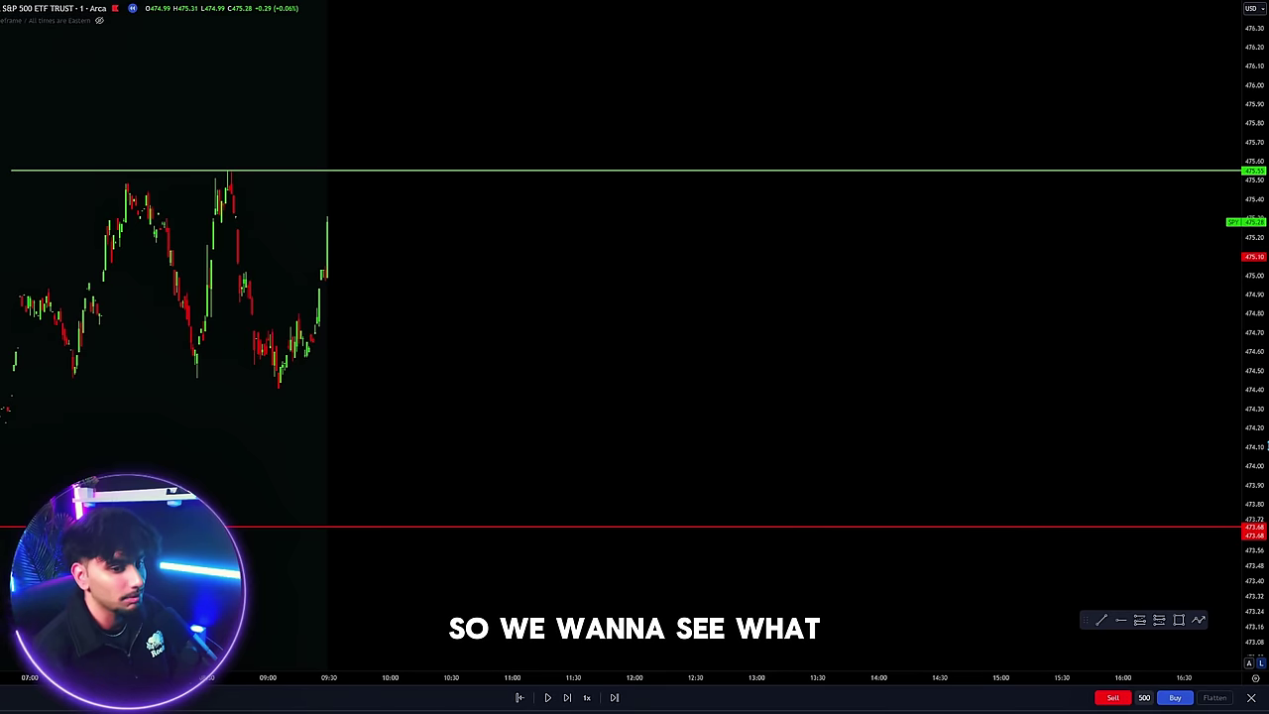
{"action": "left_click_drag", "start_coordinate": [1262, 435], "coordinate": [1262, 373]}
{"action": "left_click_drag", "start_coordinate": [1060, 413], "coordinate": [1043, 383]}
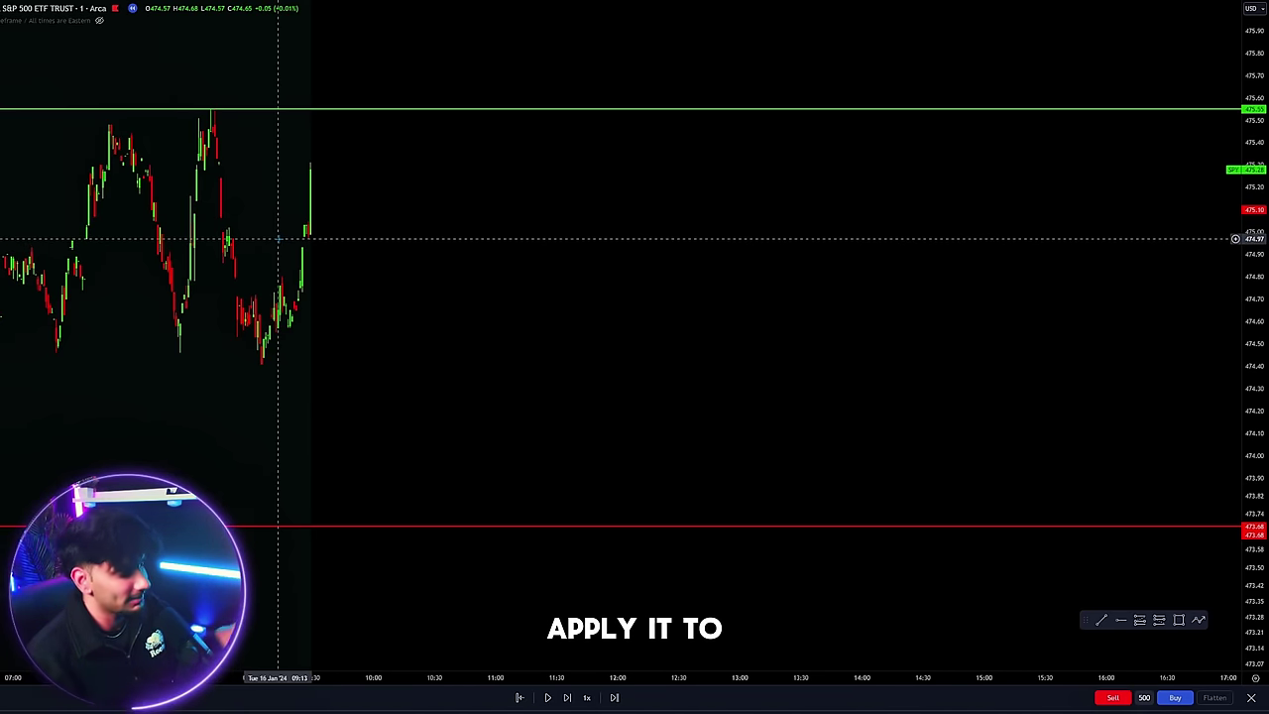
{"action": "scroll", "coordinate": [600, 332], "scroll_direction": "up", "scroll_amount": 1}
{"action": "left_click_drag", "start_coordinate": [585, 339], "coordinate": [773, 342]}
{"action": "scroll", "coordinate": [604, 345], "scroll_direction": "up", "scroll_amount": 1}
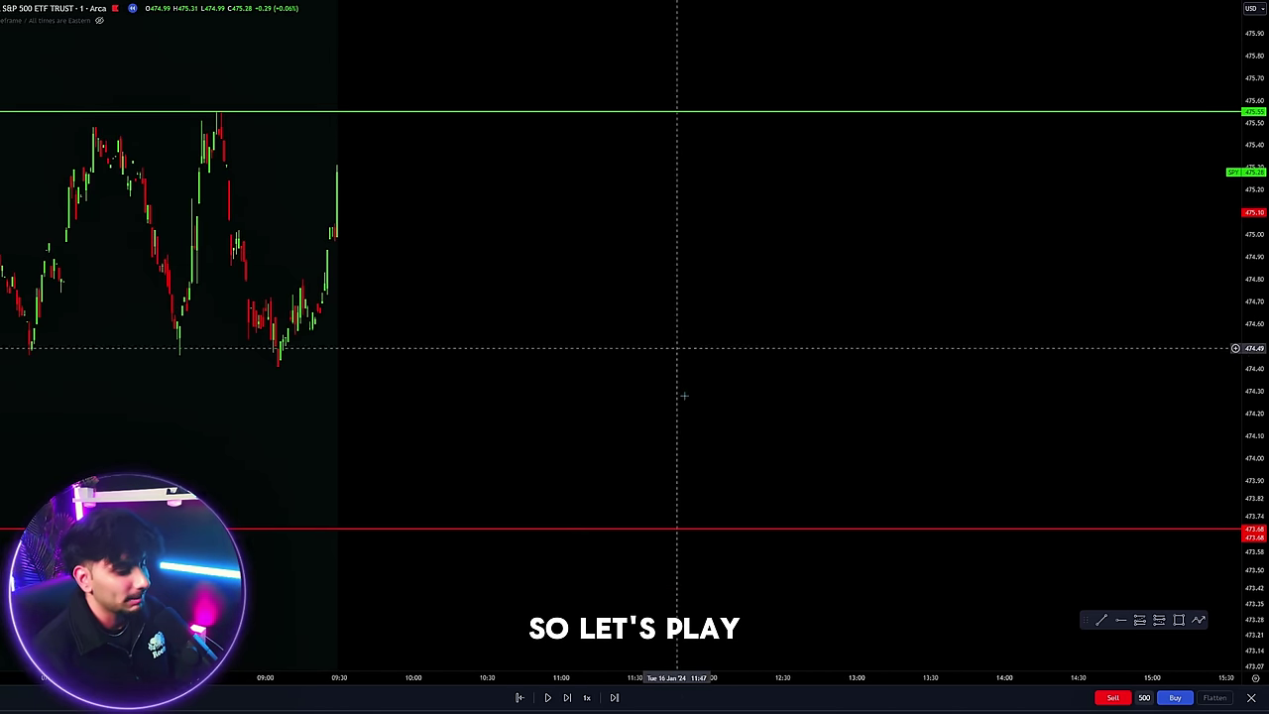
{"action": "scroll", "coordinate": [470, 359], "scroll_direction": "up", "scroll_amount": 1}
{"action": "left_click_drag", "start_coordinate": [458, 345], "coordinate": [585, 333]}
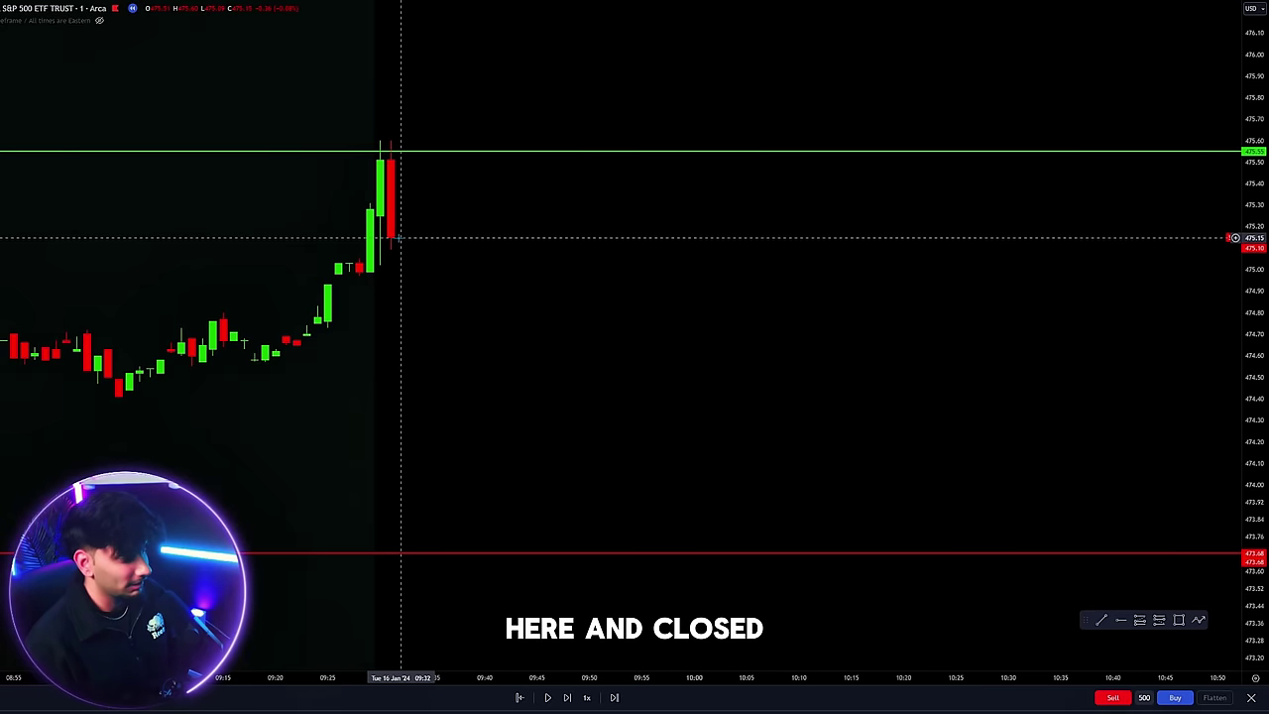
Draw a short position from the 09:31 candle's close at 475.14, with the target at 473.67 and the stop at 475.60
{"action": "scroll", "coordinate": [387, 214], "scroll_direction": "up", "scroll_amount": 1}
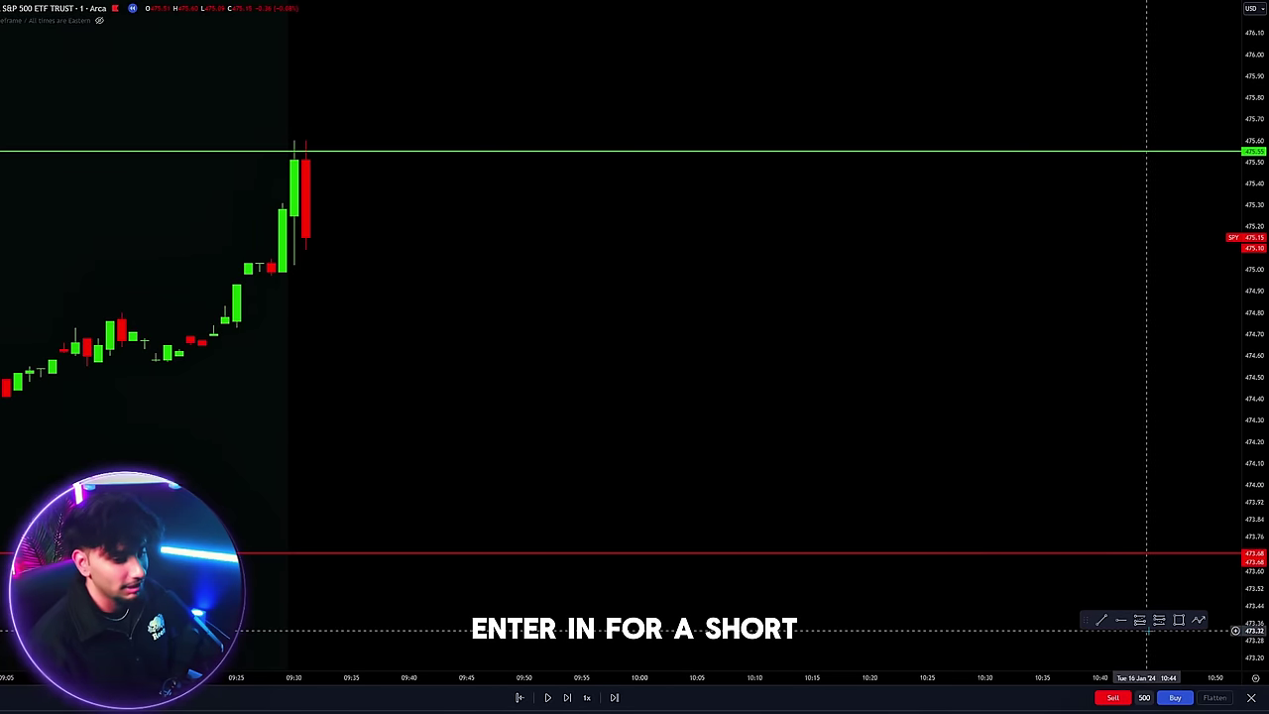
{"action": "left_click_drag", "start_coordinate": [306, 237], "coordinate": [290, 556]}
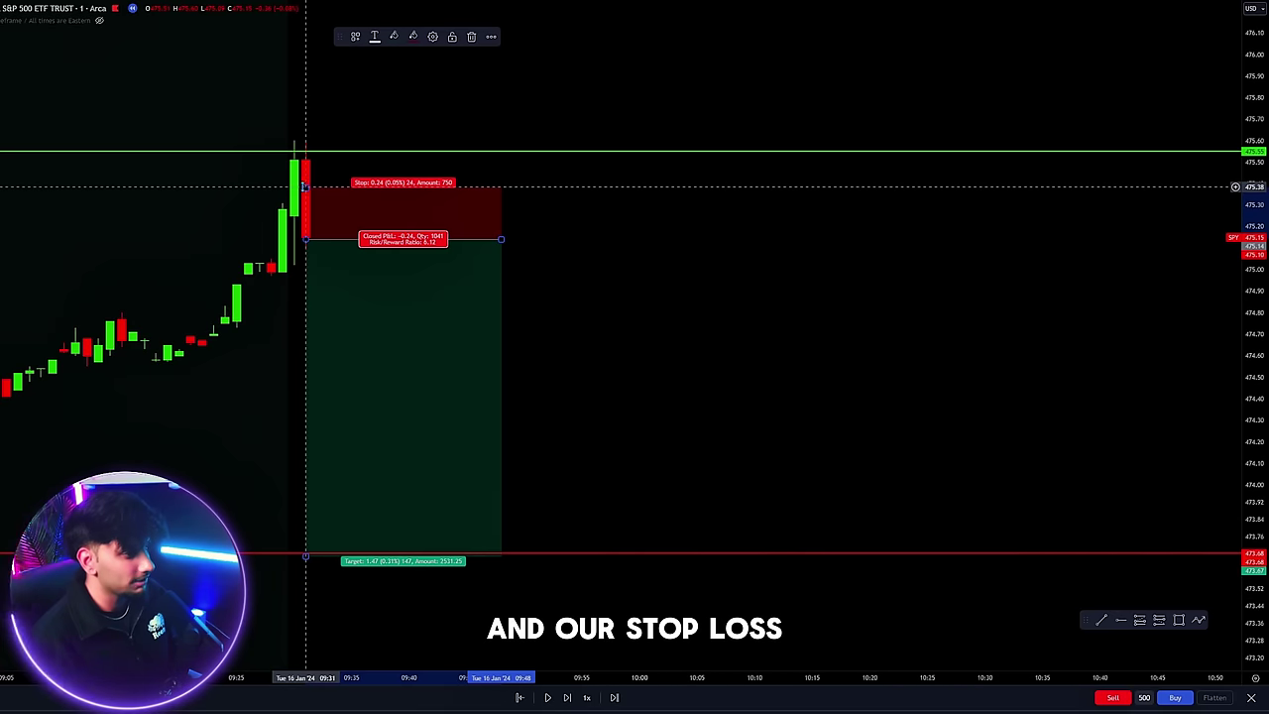
{"action": "left_click_drag", "start_coordinate": [307, 186], "coordinate": [305, 142]}
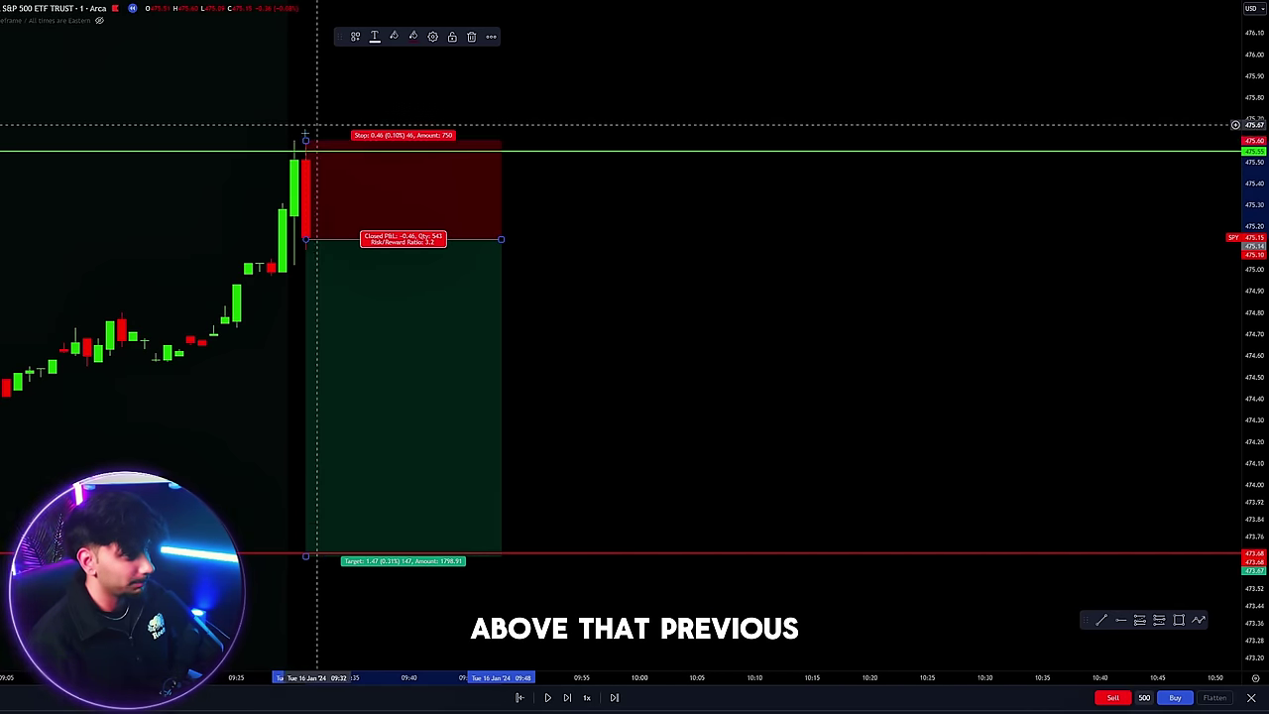
{"action": "left_click", "coordinate": [662, 264]}
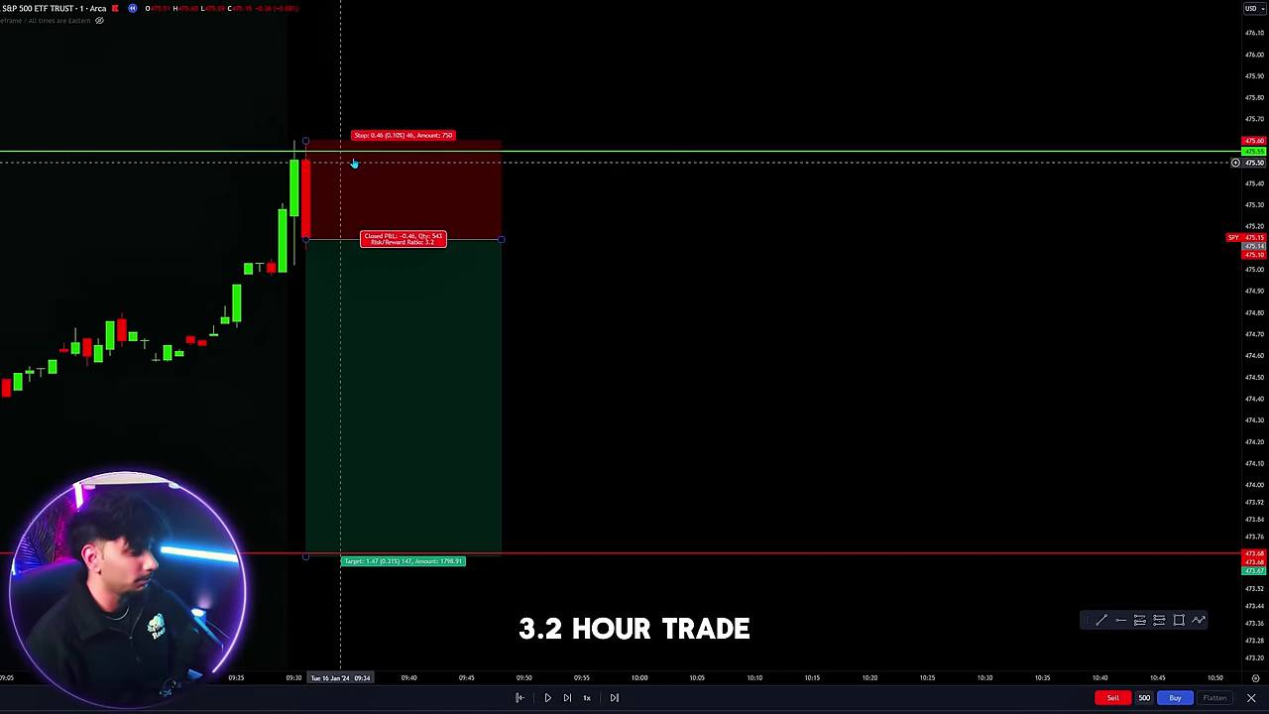
Sell 500 shares of SPY and run the replay to the target line, extending the short position drawing to 09:54
{"action": "left_click", "coordinate": [1125, 701]}
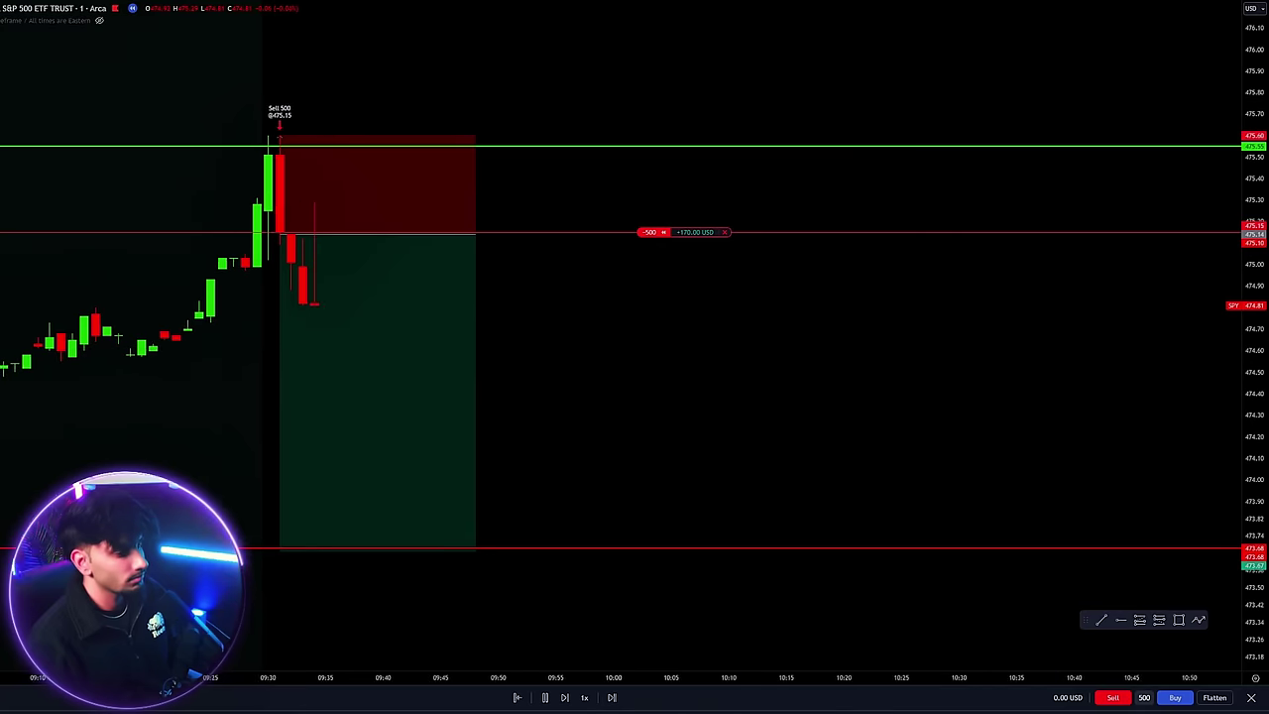
{"action": "left_click_drag", "start_coordinate": [403, 217], "coordinate": [462, 217]}
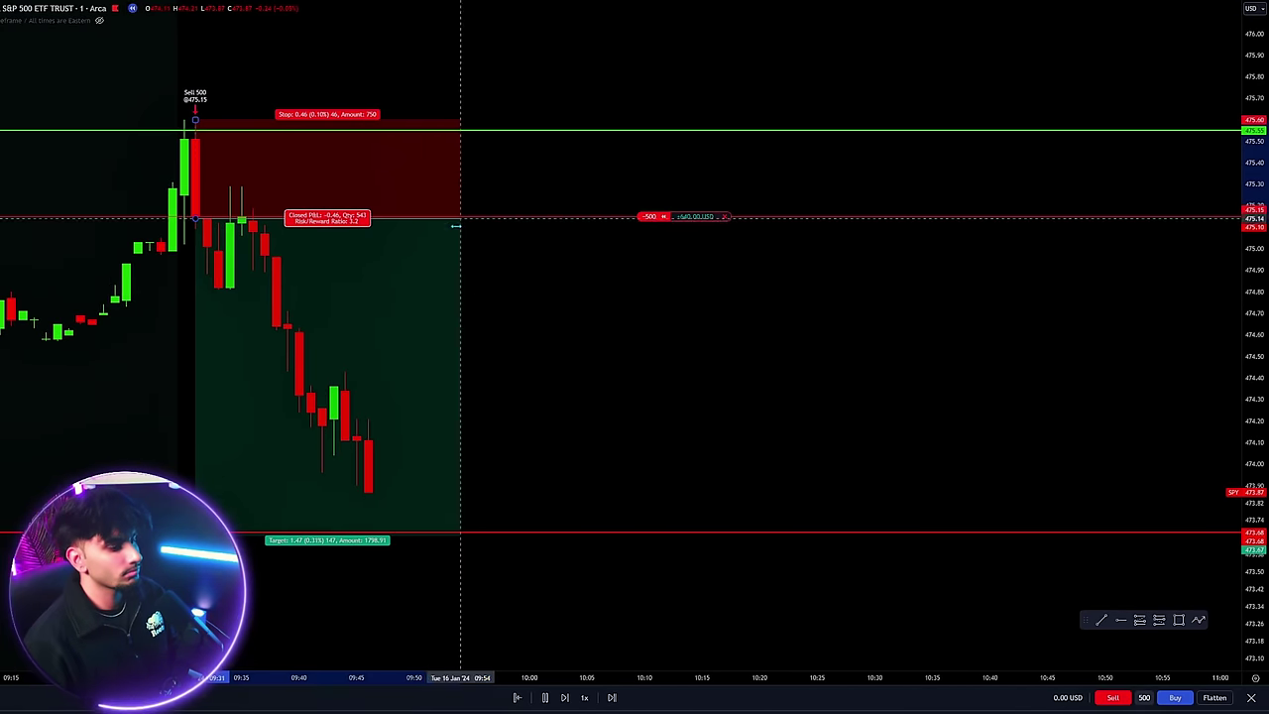
{"action": "left_click_drag", "start_coordinate": [641, 336], "coordinate": [743, 324]}
{"action": "left_click", "coordinate": [544, 697]}
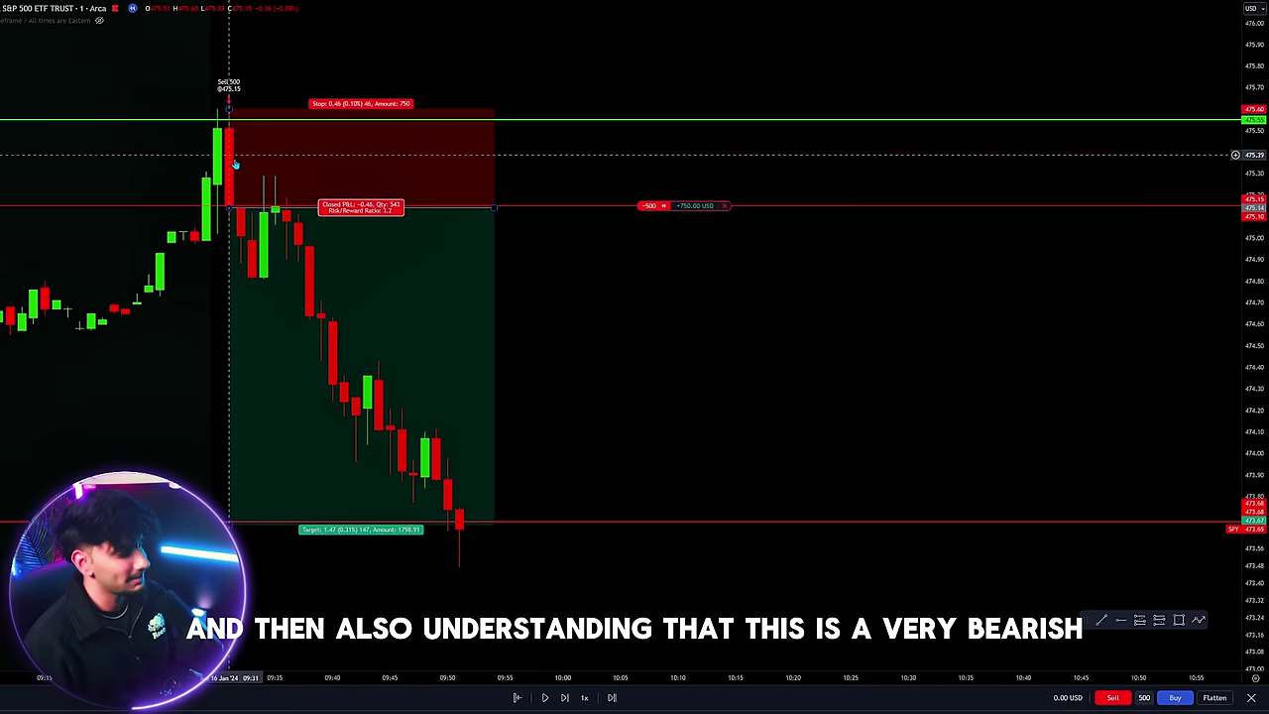
Flatten the open short trade and shorten the short position drawing to end at the 09:51 exit candle
{"action": "left_click", "coordinate": [1215, 698]}
{"action": "left_click", "coordinate": [390, 195]}
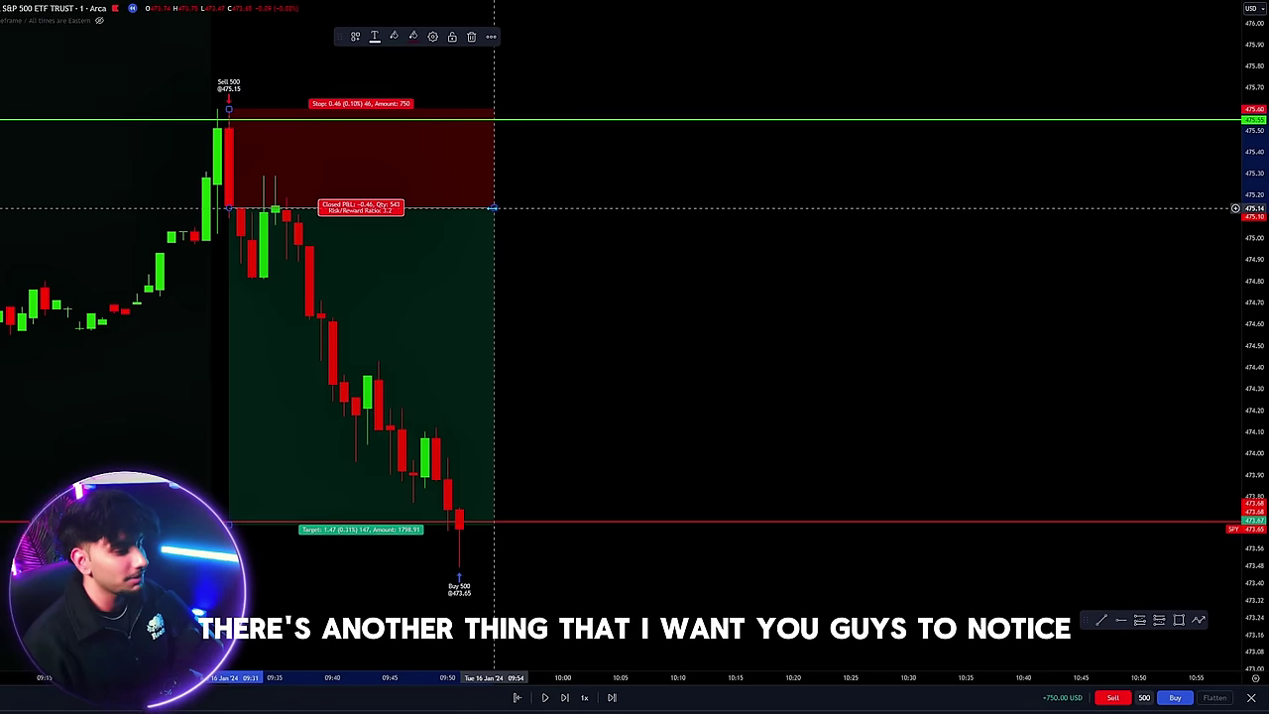
{"action": "left_click_drag", "start_coordinate": [494, 207], "coordinate": [463, 210]}
{"action": "left_click", "coordinate": [538, 360]}
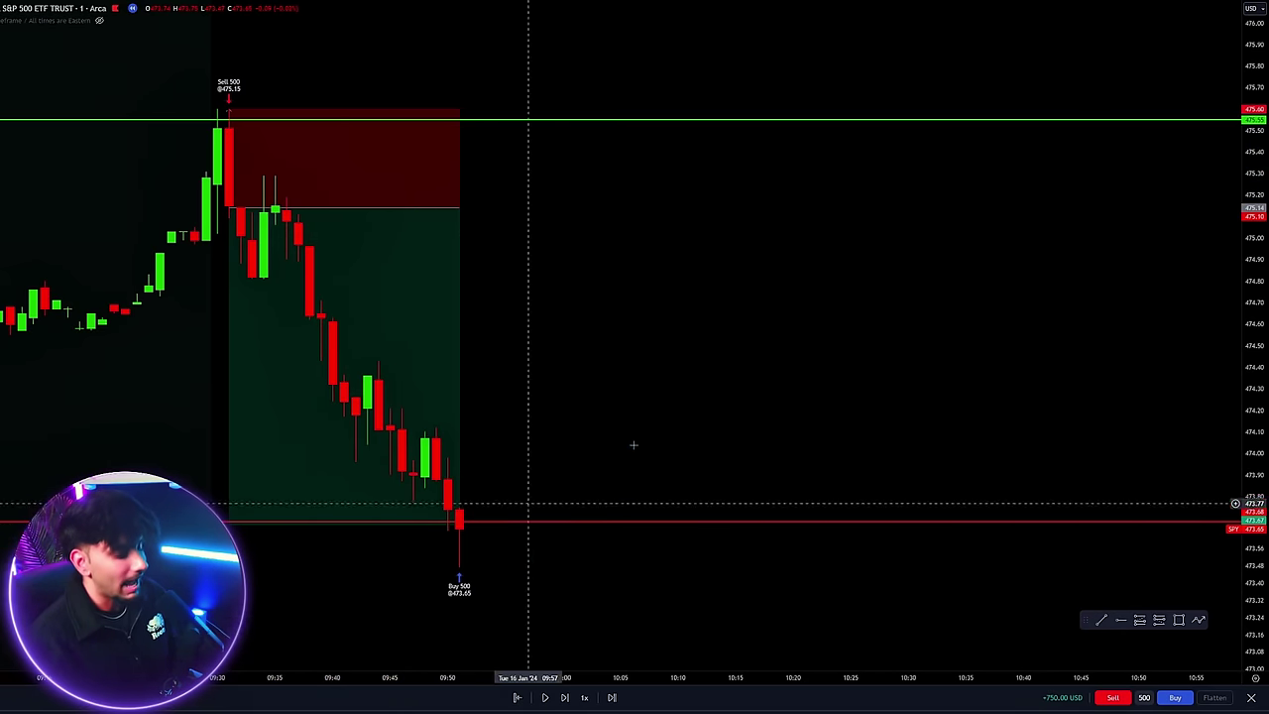
Shorten the short position drawing further so it ends at about 09:46, clear of the latest candles
{"action": "left_click_drag", "start_coordinate": [606, 438], "coordinate": [595, 427]}
{"action": "left_click_drag", "start_coordinate": [429, 485], "coordinate": [373, 438]}
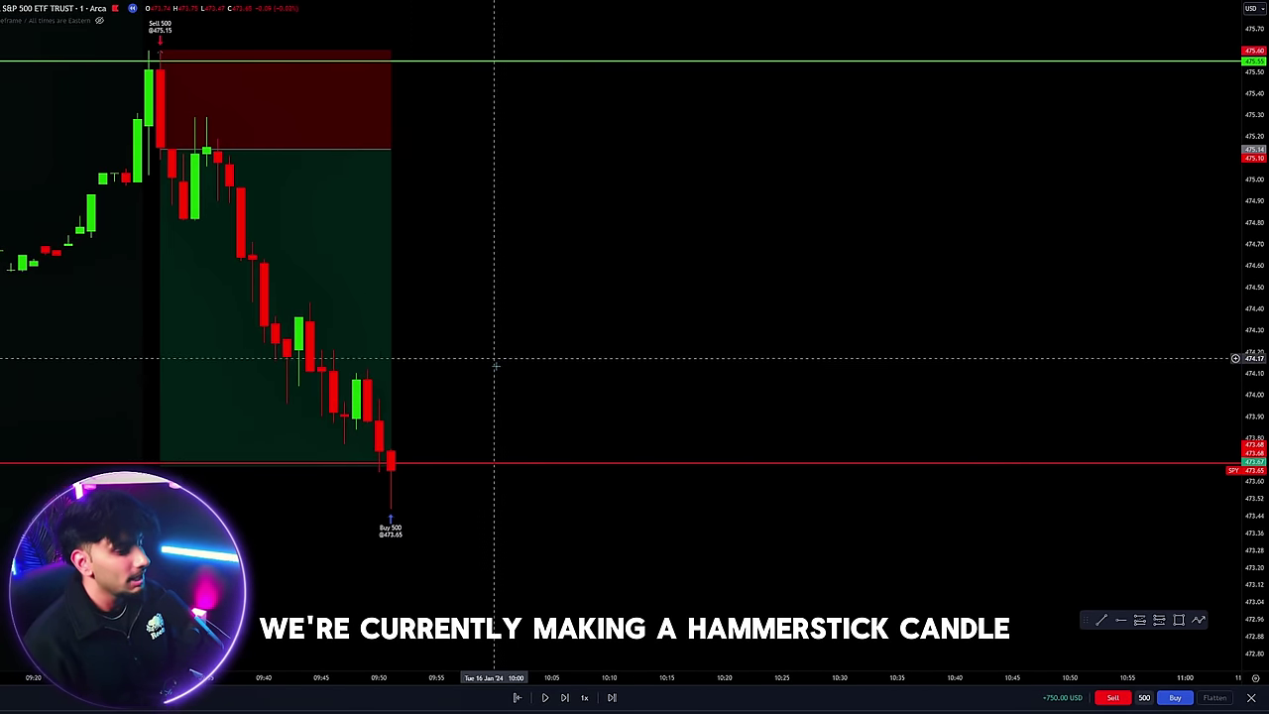
{"action": "left_click_drag", "start_coordinate": [495, 364], "coordinate": [504, 401]}
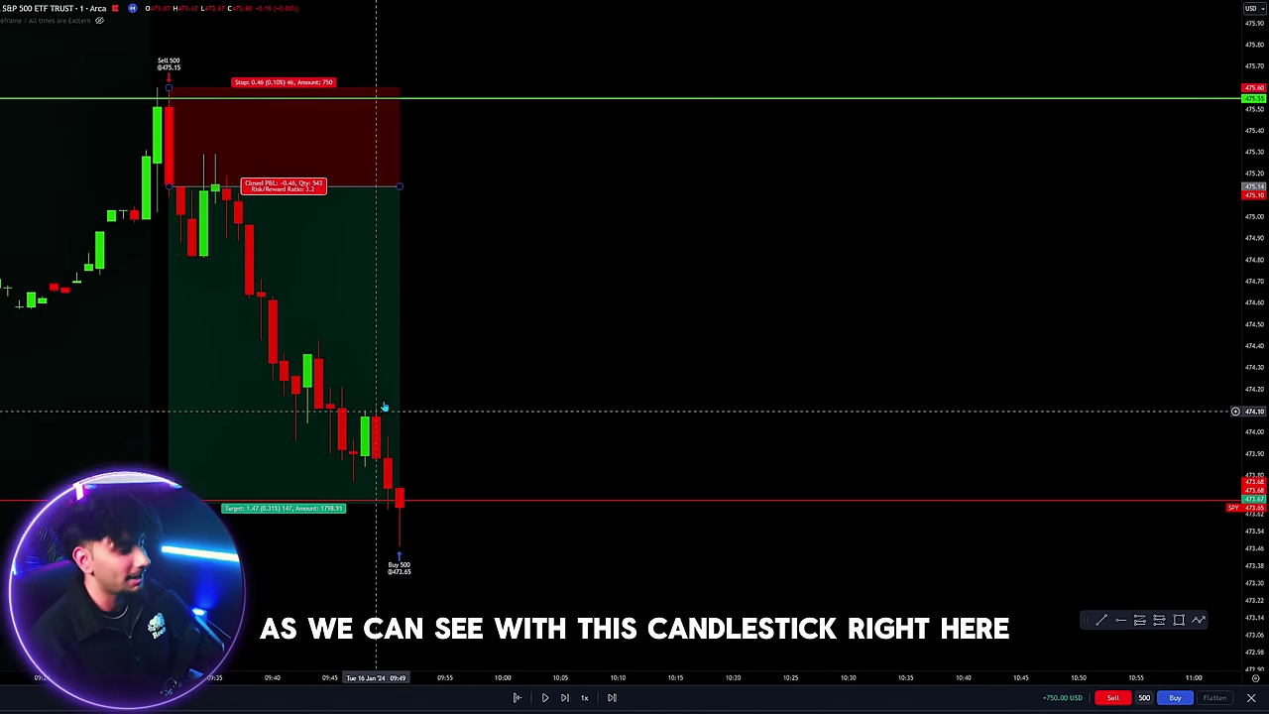
{"action": "left_click_drag", "start_coordinate": [399, 187], "coordinate": [342, 186]}
{"action": "left_click", "coordinate": [446, 287]}
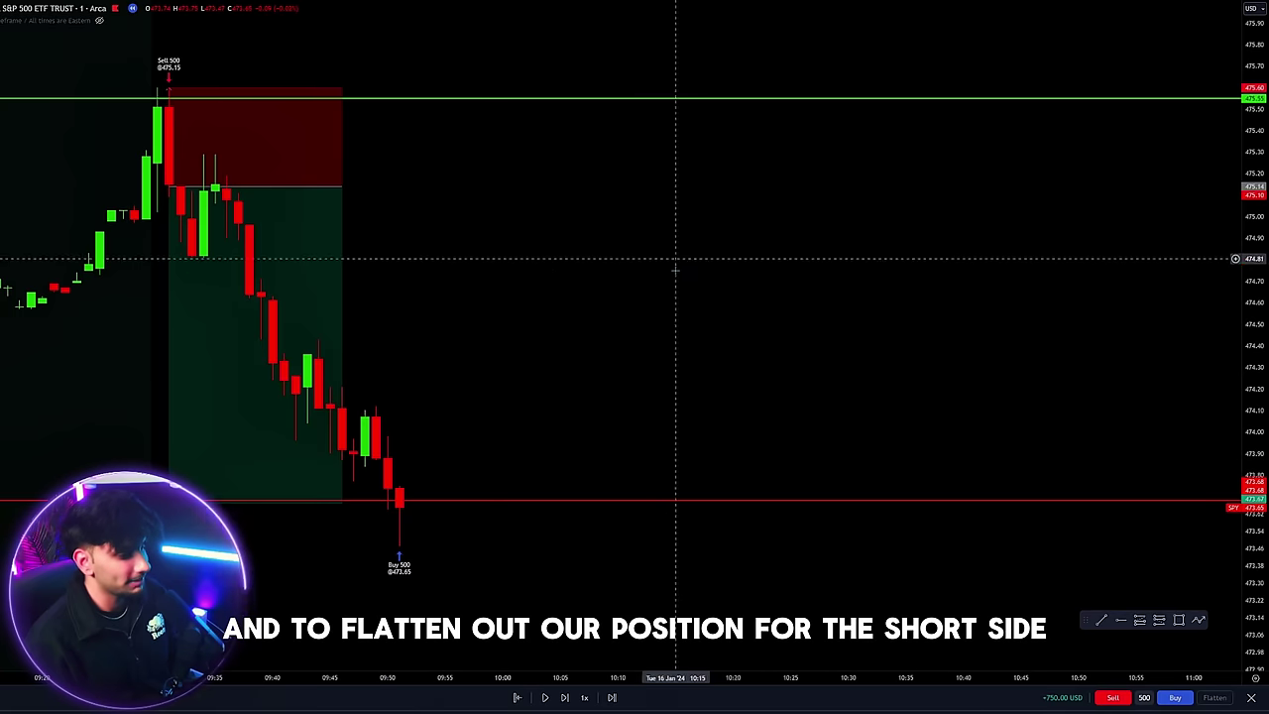
Advance the replay one bar and draw a long position from 473.90 with the target at 475.55 and the stop at 473.47
{"action": "key", "text": "shift+Down"}
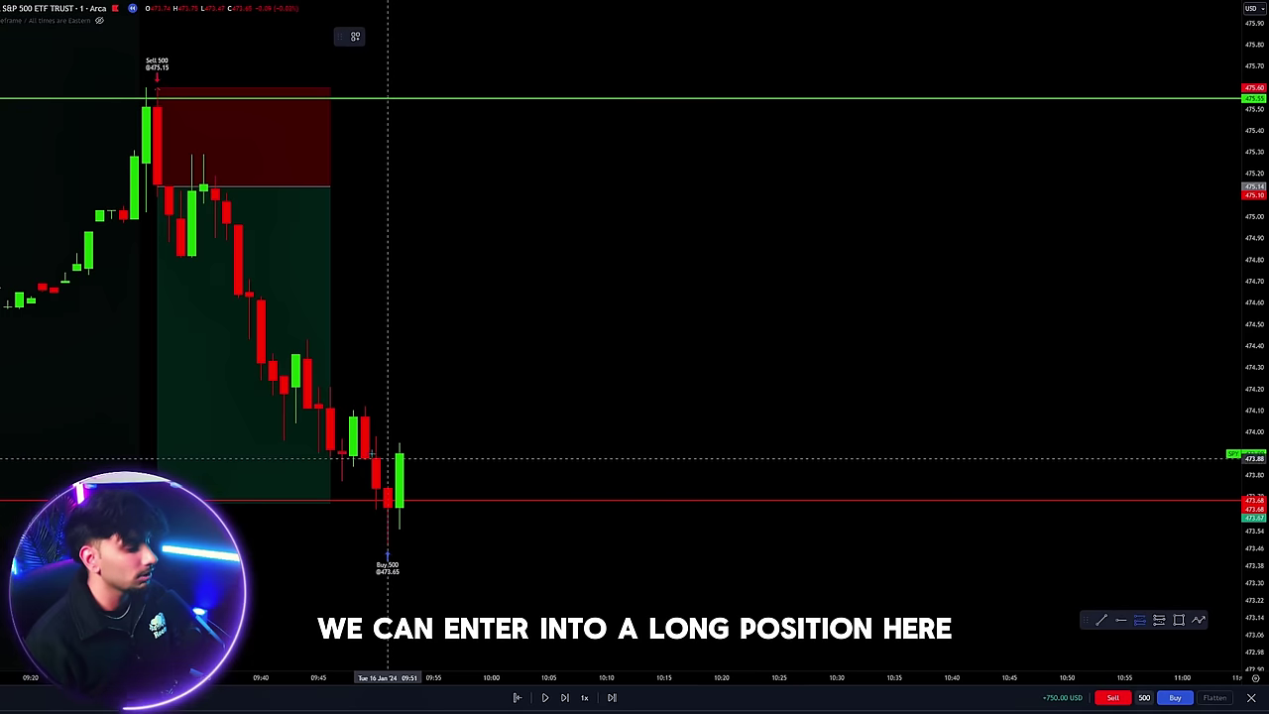
{"action": "left_click", "coordinate": [399, 455]}
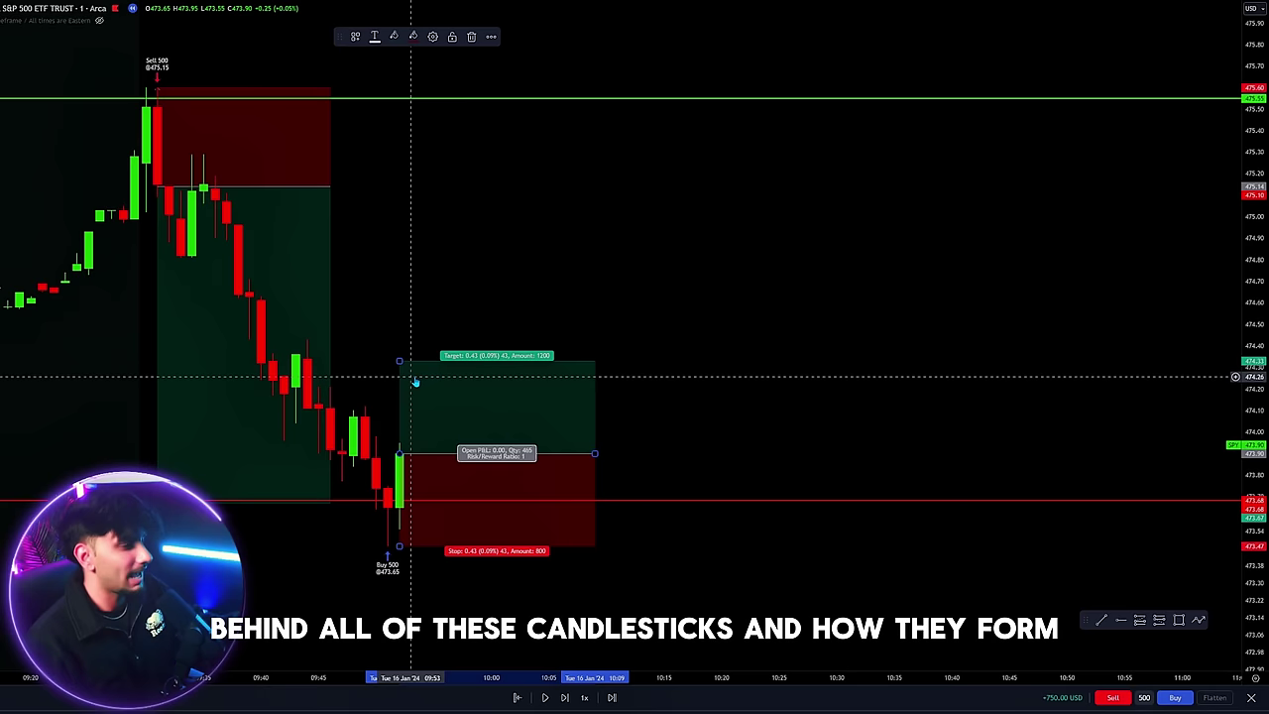
{"action": "left_click_drag", "start_coordinate": [399, 358], "coordinate": [457, 98]}
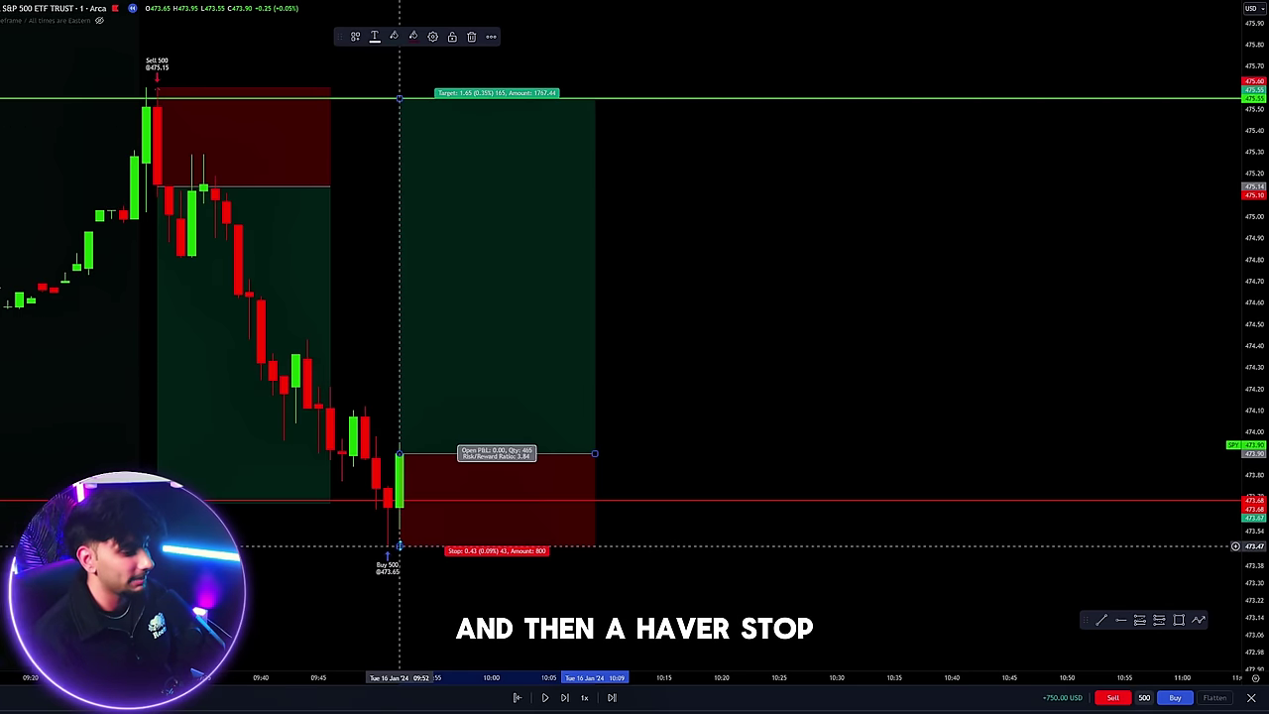
{"action": "left_click", "coordinate": [334, 519]}
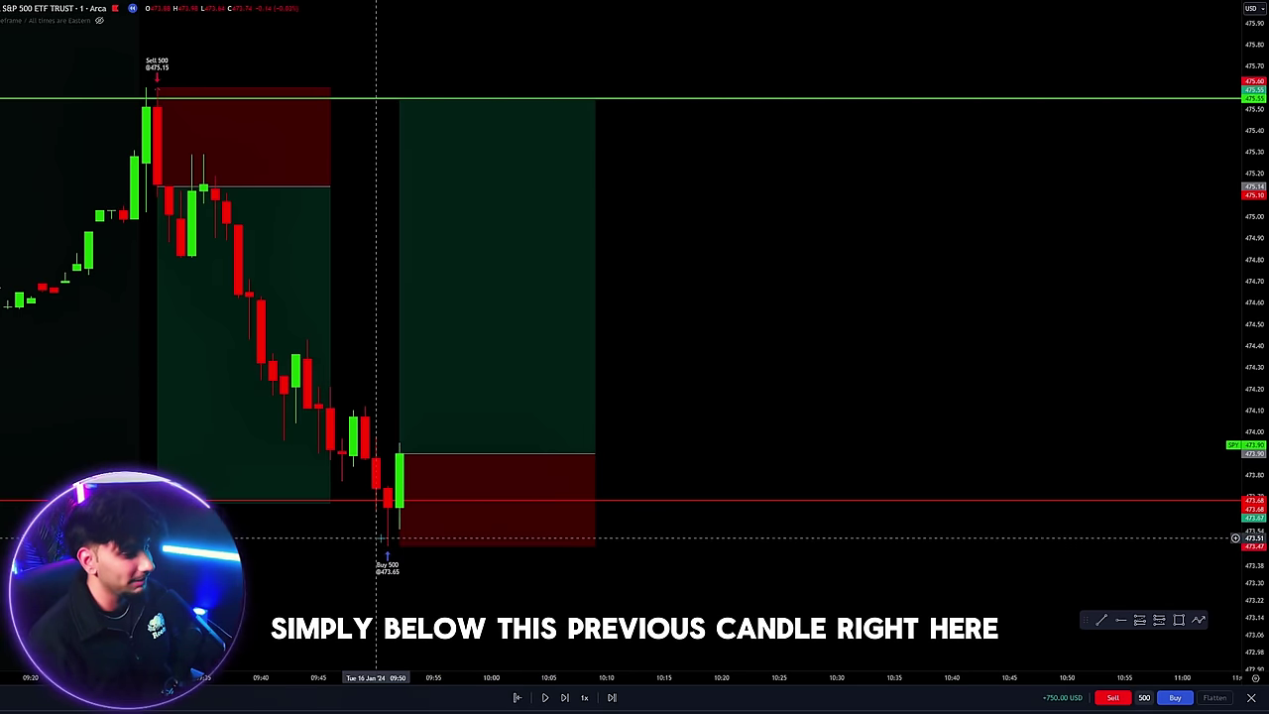
{"action": "left_click", "coordinate": [456, 478]}
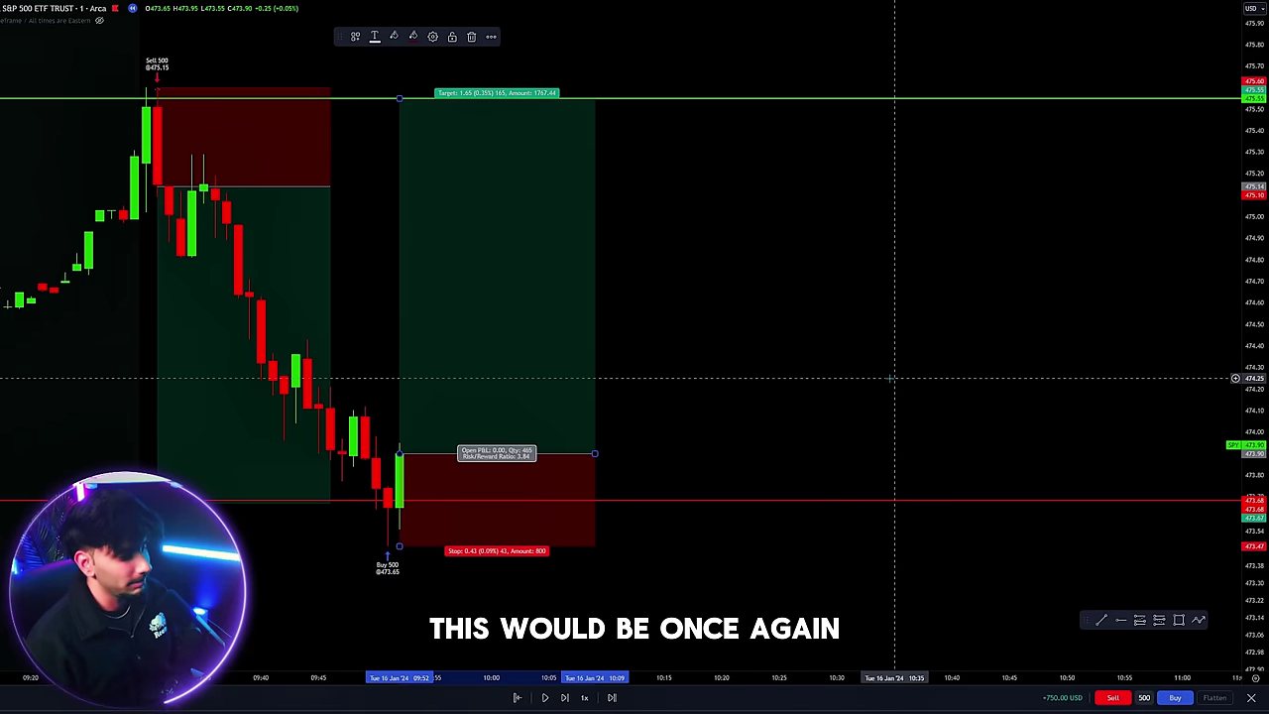
{"action": "left_click", "coordinate": [764, 337]}
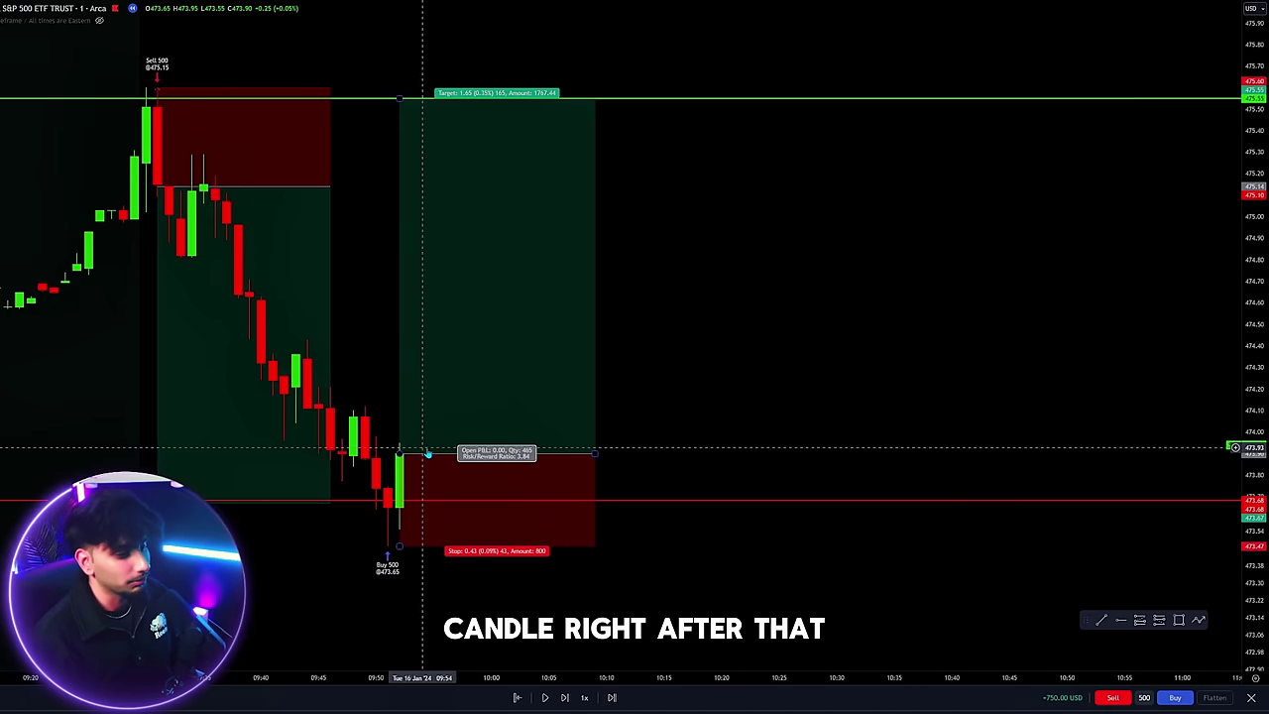
Buy 500 shares of SPY and run the replay, extending the long position drawing to about 10:33
{"action": "left_click", "coordinate": [1175, 698]}
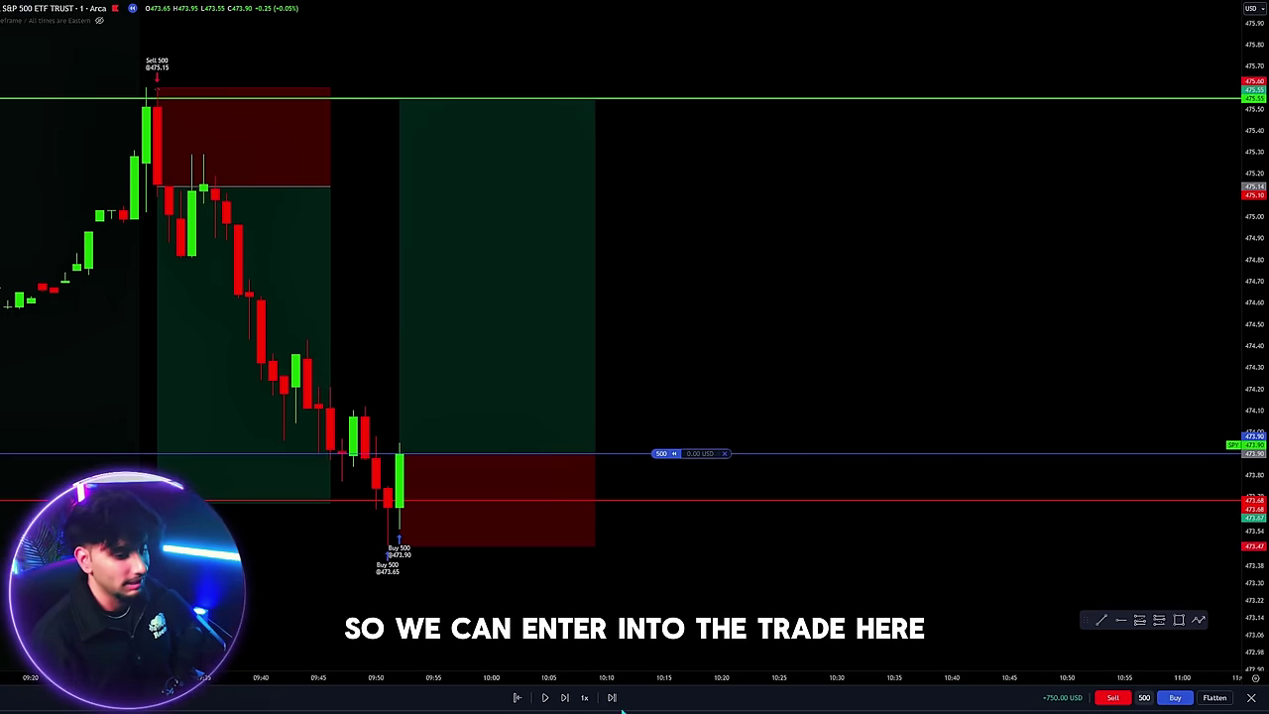
{"action": "left_click", "coordinate": [545, 700]}
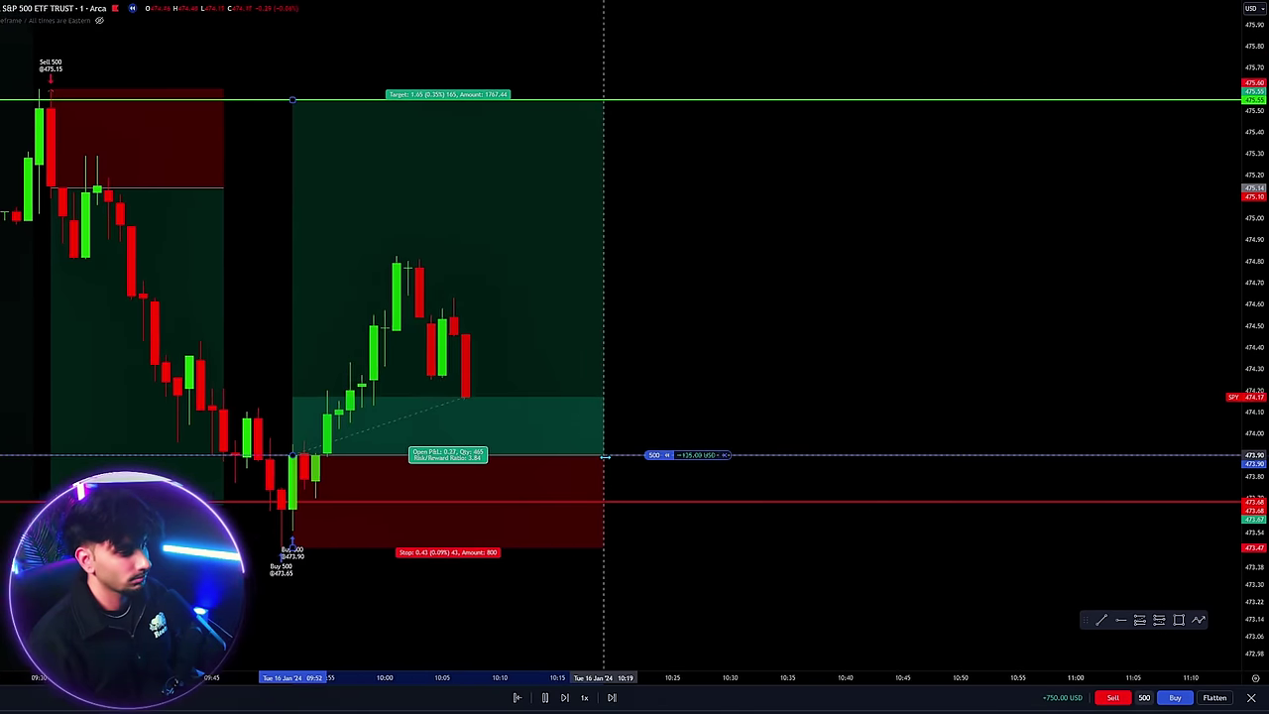
{"action": "left_click_drag", "start_coordinate": [605, 457], "coordinate": [723, 458]}
{"action": "scroll", "coordinate": [803, 404], "scroll_direction": "down", "scroll_amount": 1}
{"action": "left_click_drag", "start_coordinate": [802, 403], "coordinate": [875, 410]}
Pause the replay once price reaches the premarket high line and flatten the long trade
{"action": "left_click", "coordinate": [545, 698]}
{"action": "scroll", "coordinate": [598, 497], "scroll_direction": "down", "scroll_amount": 2}
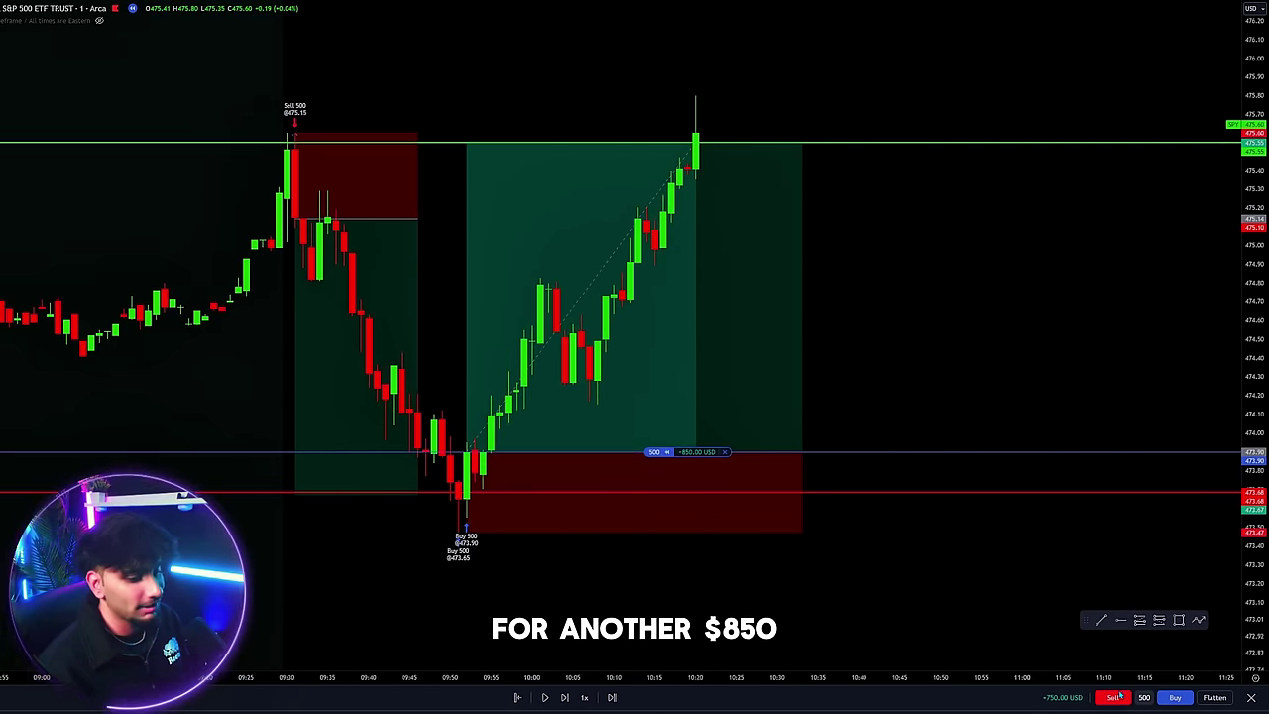
{"action": "left_click", "coordinate": [1212, 702]}
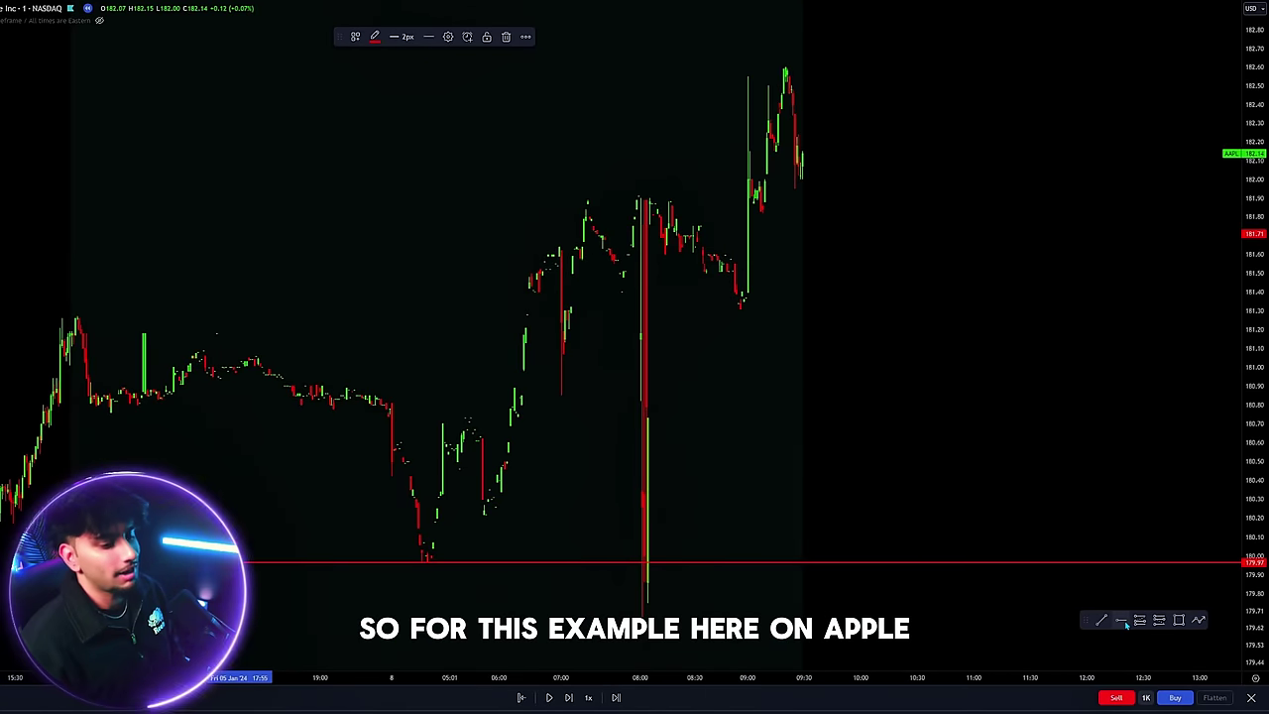
Mark Apple's premarket high with a horizontal ray at 182.60 and colour the line green
{"action": "left_click", "coordinate": [1121, 620]}
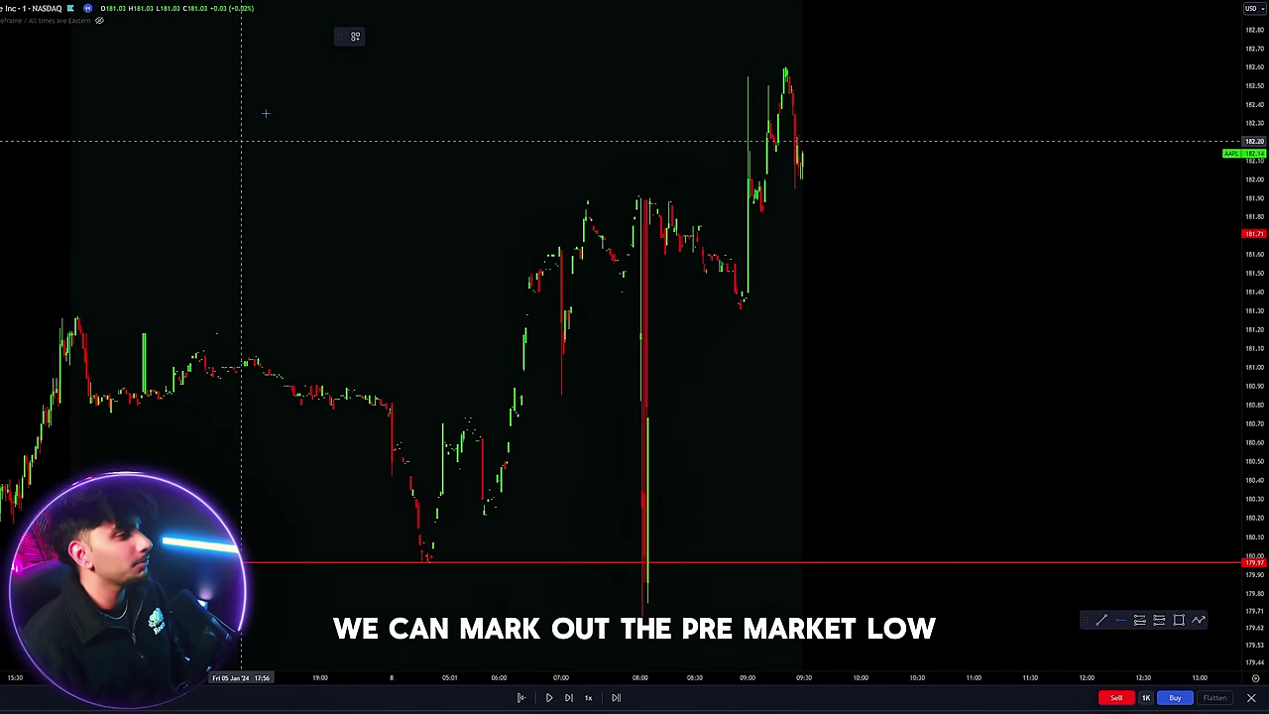
{"action": "left_click", "coordinate": [322, 68]}
{"action": "left_click", "coordinate": [374, 37]}
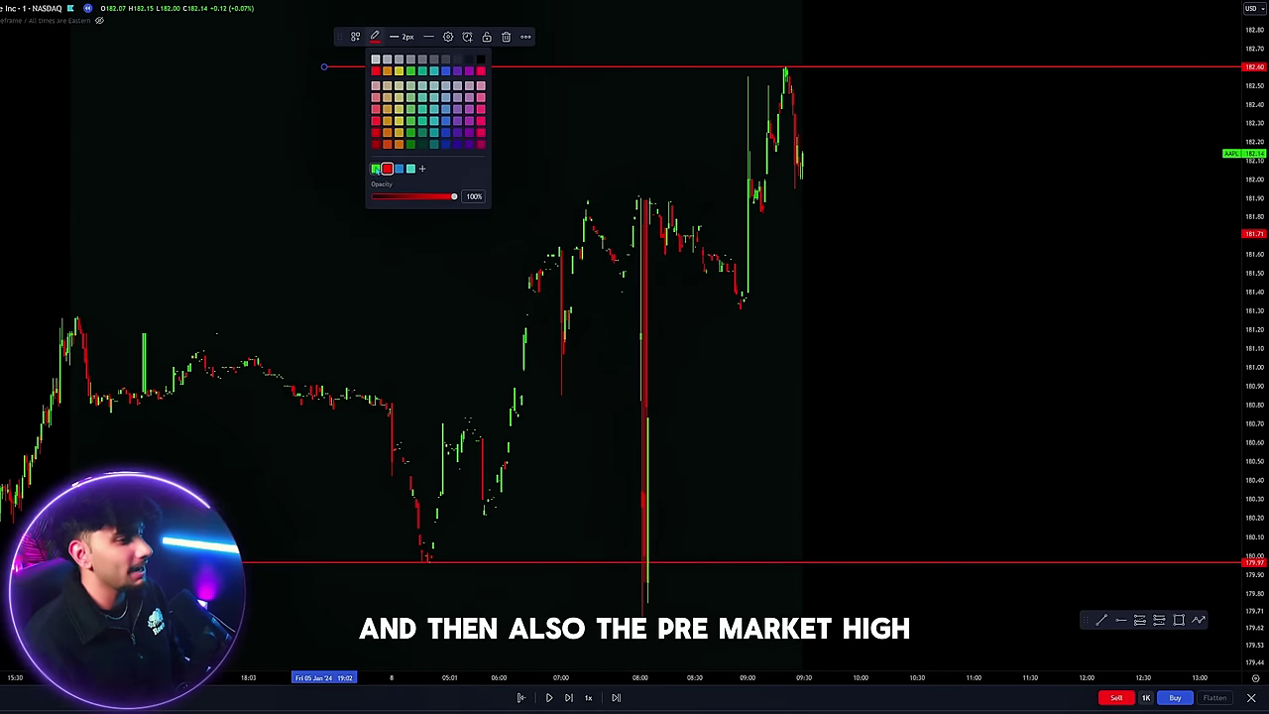
{"action": "left_click", "coordinate": [375, 170]}
{"action": "scroll", "coordinate": [512, 218], "scroll_direction": "up", "scroll_amount": 6}
{"action": "left_click_drag", "start_coordinate": [543, 272], "coordinate": [629, 356]}
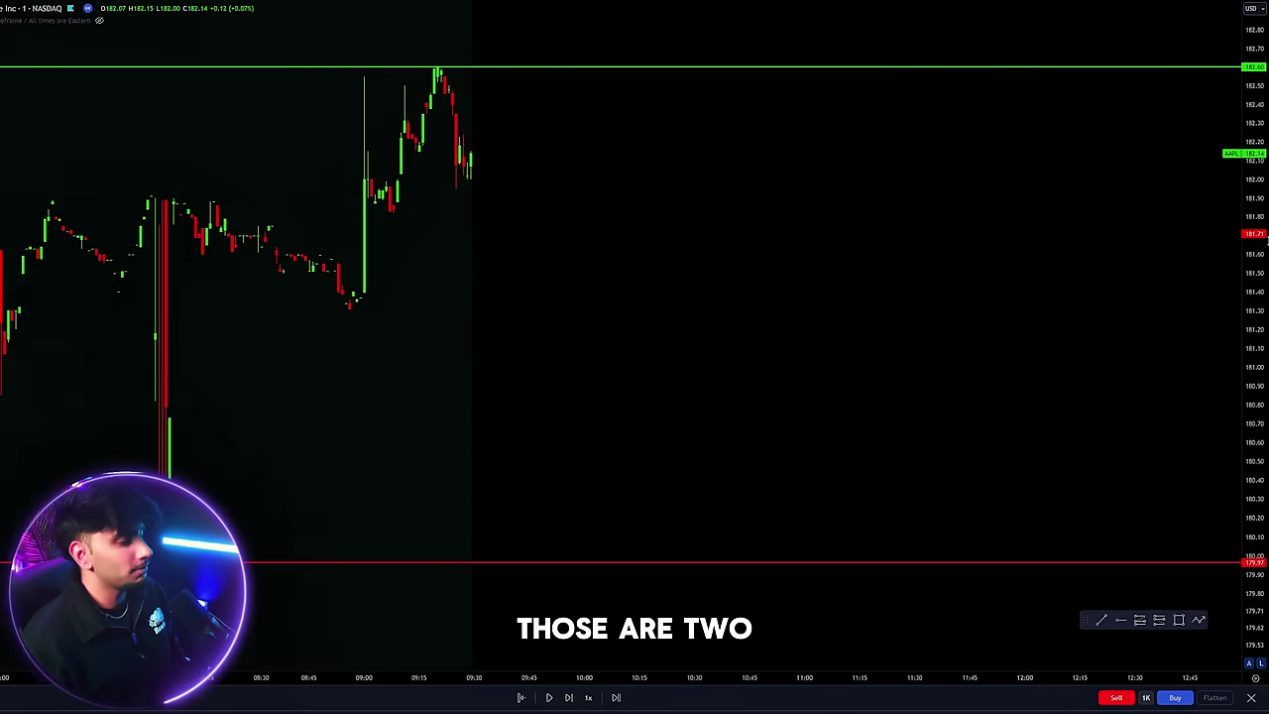
{"action": "left_click_drag", "start_coordinate": [1248, 295], "coordinate": [1249, 517]}
{"action": "left_click_drag", "start_coordinate": [711, 233], "coordinate": [787, 320]}
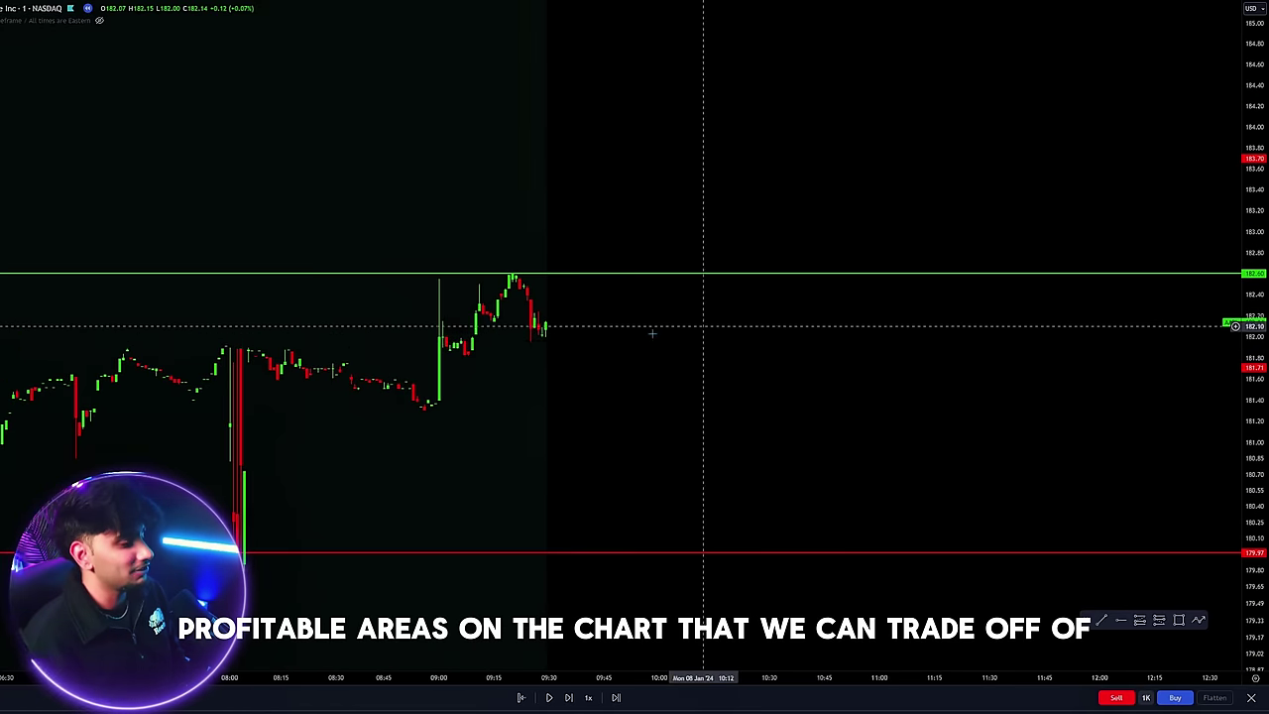
Run the Apple replay from the market open until price breaks above the premarket high line at 182.60
{"action": "scroll", "coordinate": [652, 333], "scroll_direction": "up", "scroll_amount": 3}
{"action": "left_click_drag", "start_coordinate": [627, 360], "coordinate": [732, 331]}
{"action": "left_click_drag", "start_coordinate": [1258, 377], "coordinate": [1266, 259]}
{"action": "left_click_drag", "start_coordinate": [577, 278], "coordinate": [614, 253]}
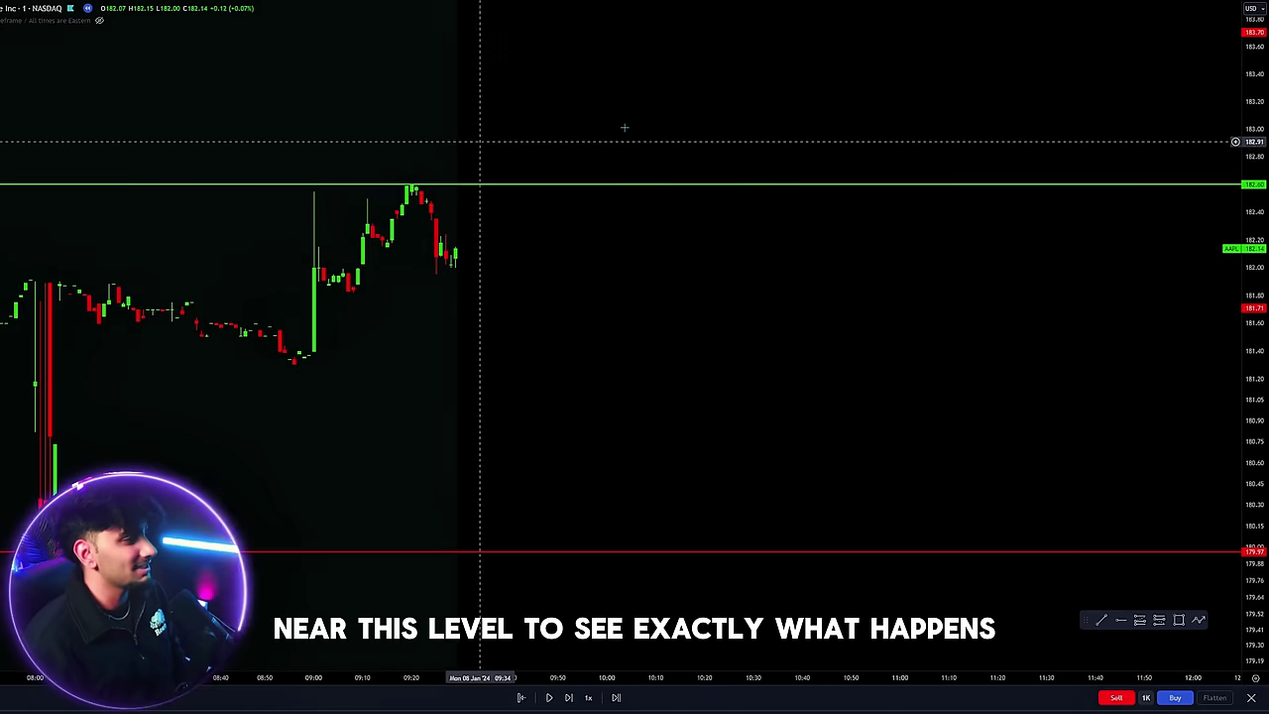
{"action": "left_click", "coordinate": [547, 697]}
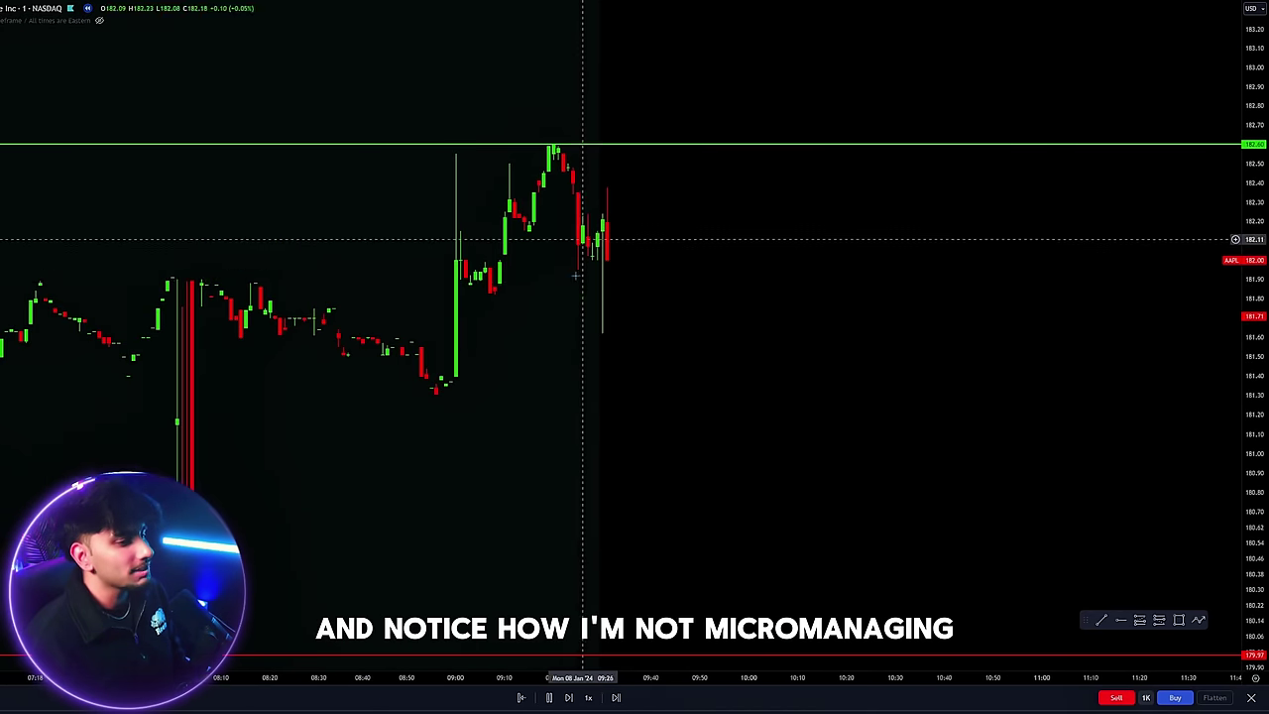
{"action": "scroll", "coordinate": [576, 260], "scroll_direction": "up", "scroll_amount": 3}
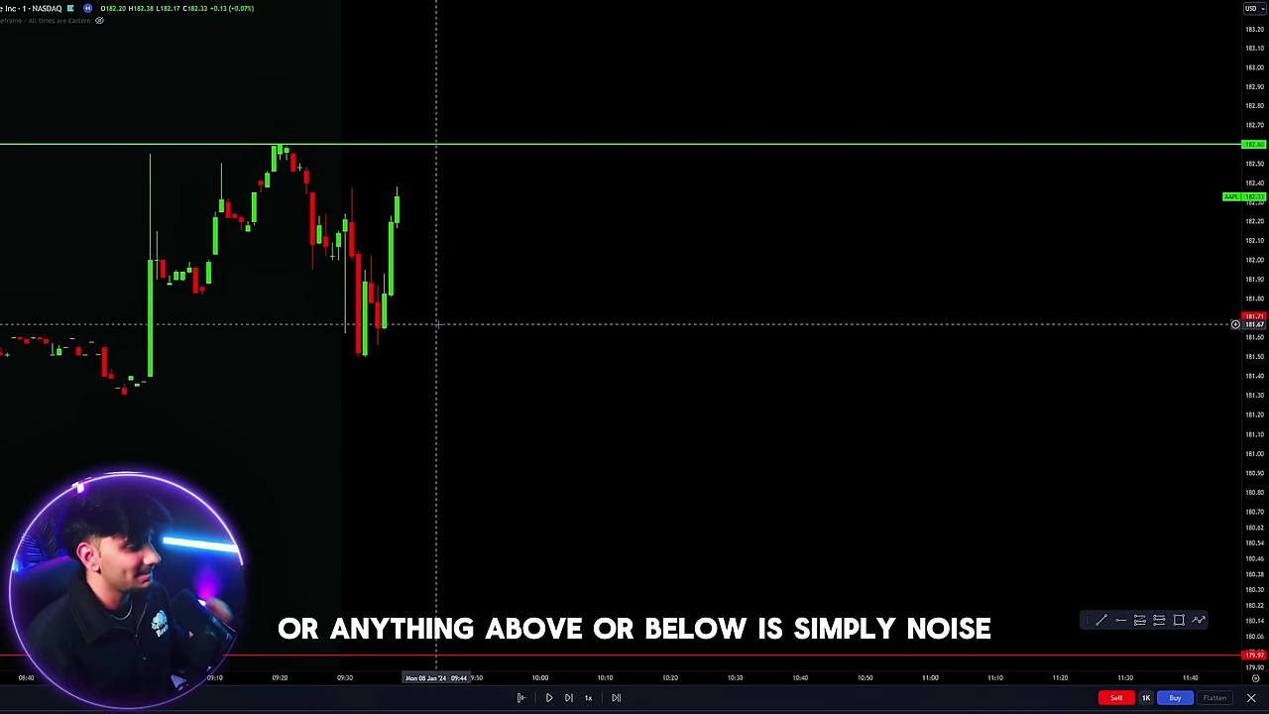
{"action": "left_click", "coordinate": [567, 697]}
{"action": "left_click", "coordinate": [551, 697]}
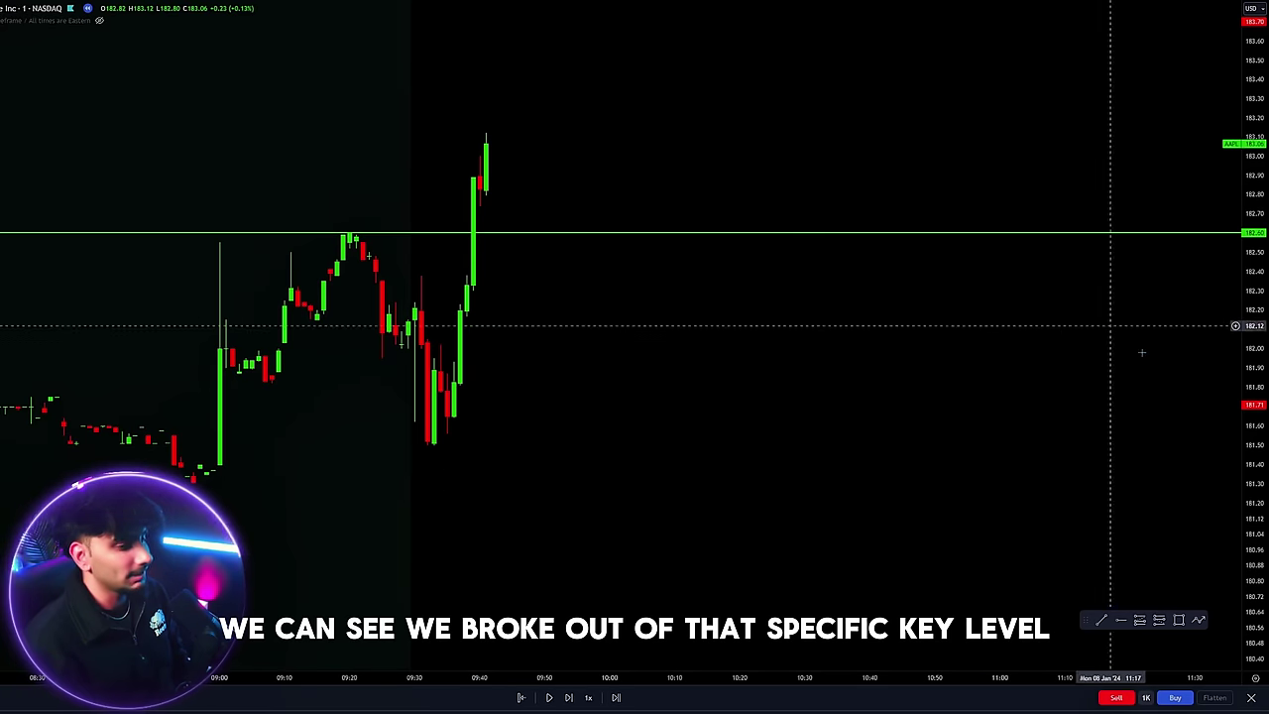
Continue the replay until price pulls back to the premarket high line and a green candle closes above it at about 09:54
{"action": "scroll", "coordinate": [1084, 436], "scroll_direction": "up", "scroll_amount": 1}
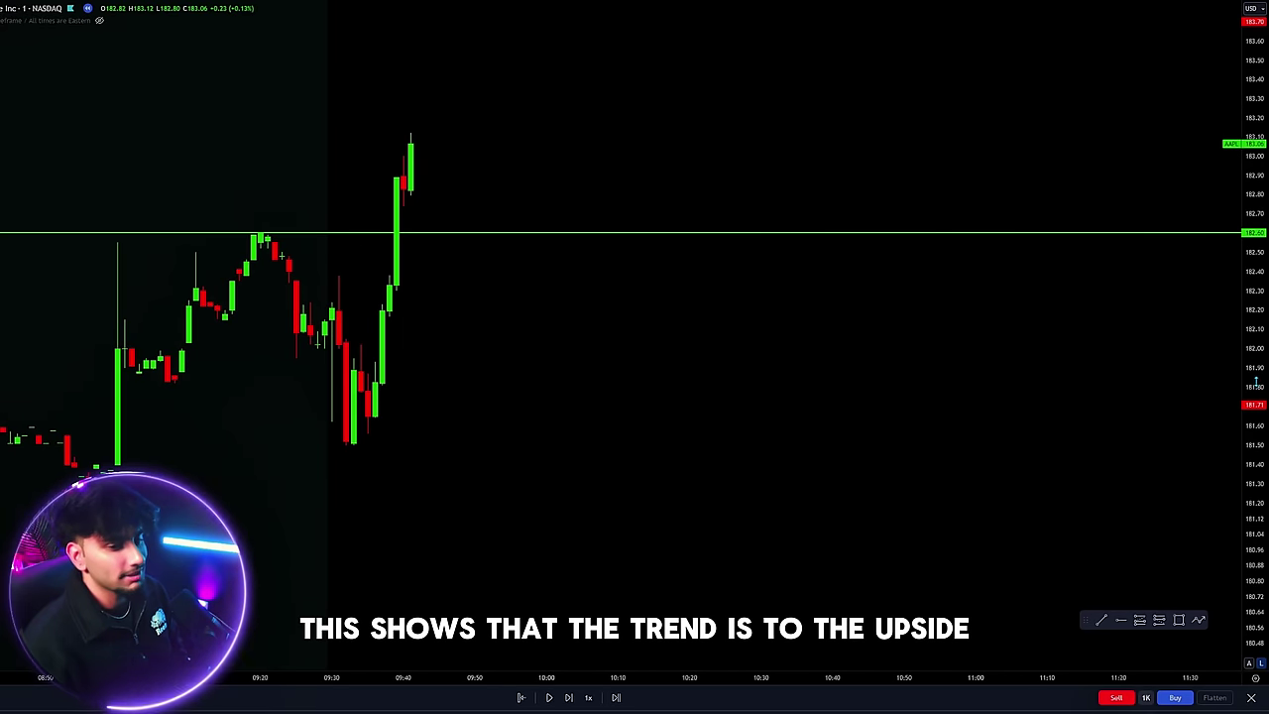
{"action": "left_click_drag", "start_coordinate": [1254, 381], "coordinate": [1253, 354]}
{"action": "left_click_drag", "start_coordinate": [896, 371], "coordinate": [898, 419]}
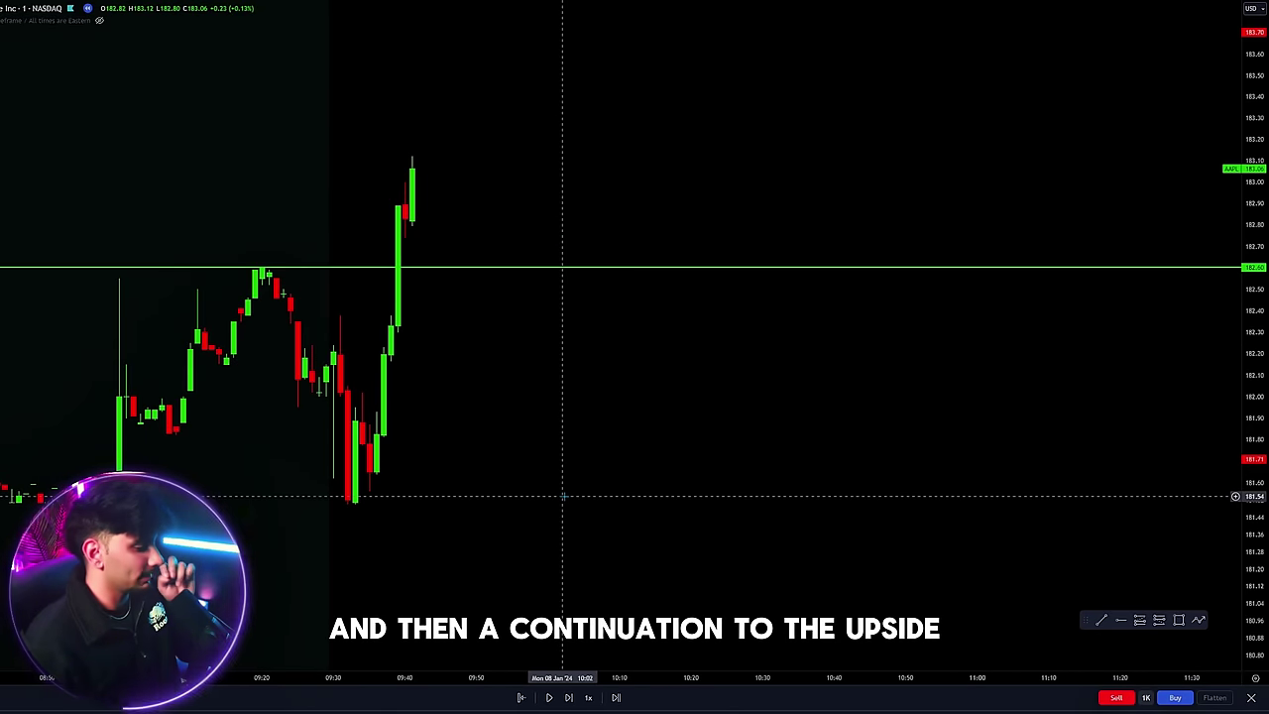
{"action": "scroll", "coordinate": [462, 380], "scroll_direction": "up", "scroll_amount": 4}
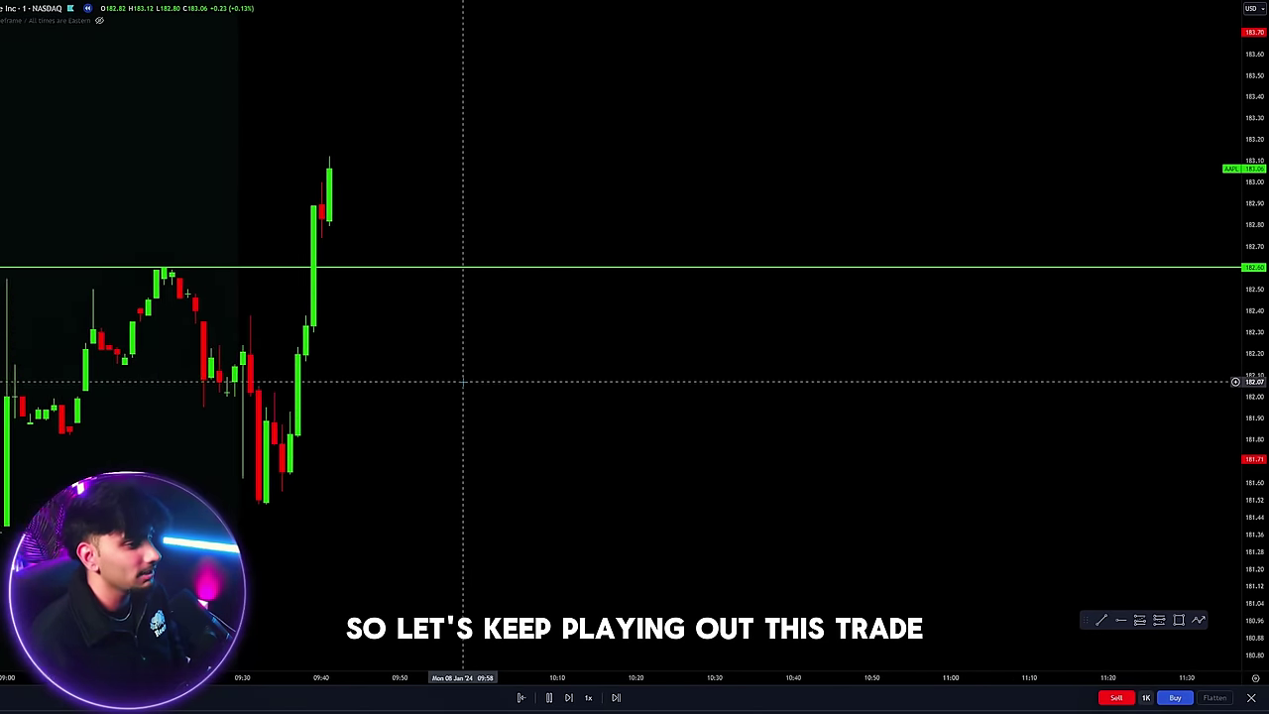
{"action": "left_click_drag", "start_coordinate": [475, 380], "coordinate": [937, 402]}
{"action": "left_click_drag", "start_coordinate": [793, 475], "coordinate": [793, 450]}
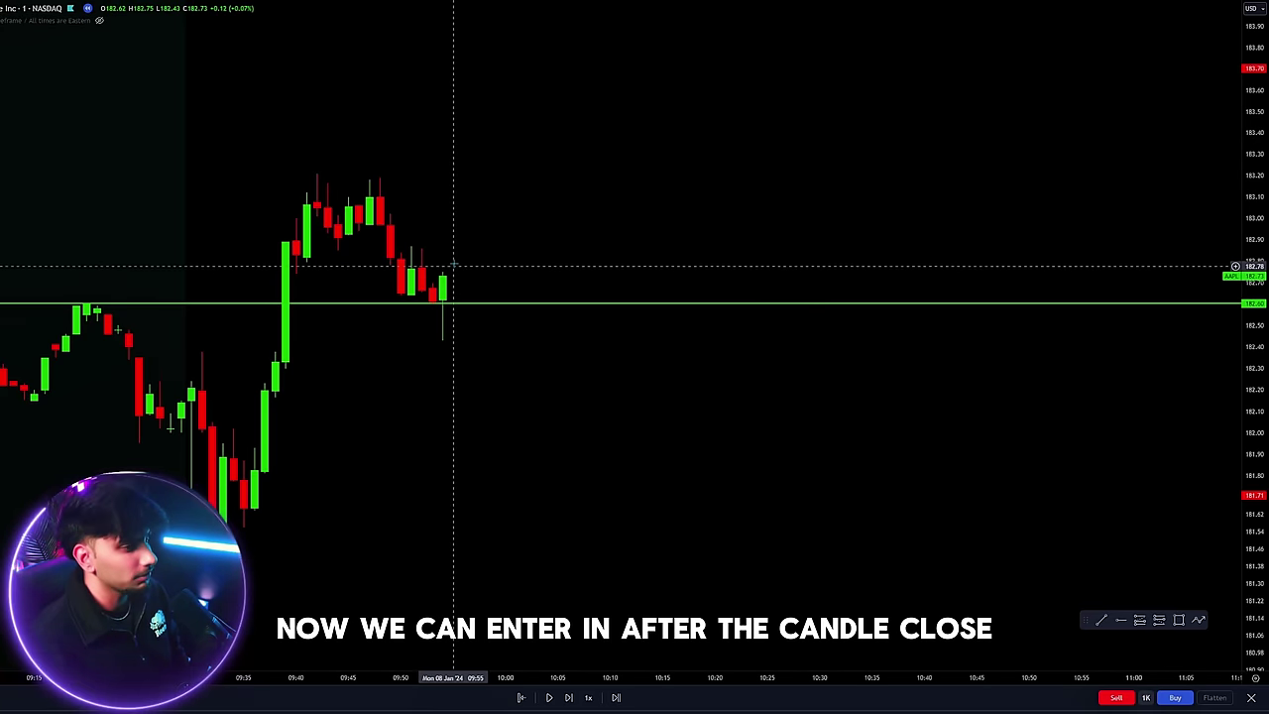
Draw a long position from 182.73 with the stop at 182.38, marked by a red horizontal ray, and the target at 183.43
{"action": "left_click", "coordinate": [1141, 621]}
{"action": "left_click", "coordinate": [474, 277]}
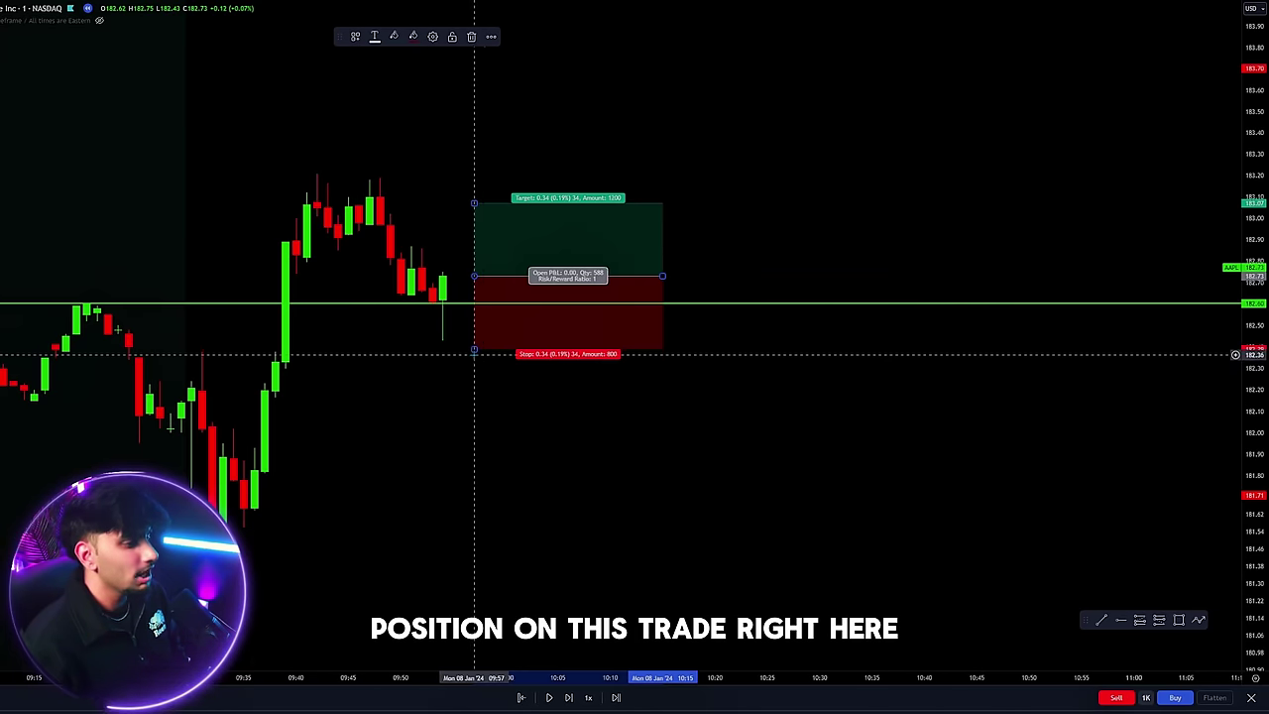
{"action": "left_click_drag", "start_coordinate": [474, 351], "coordinate": [190, 357]}
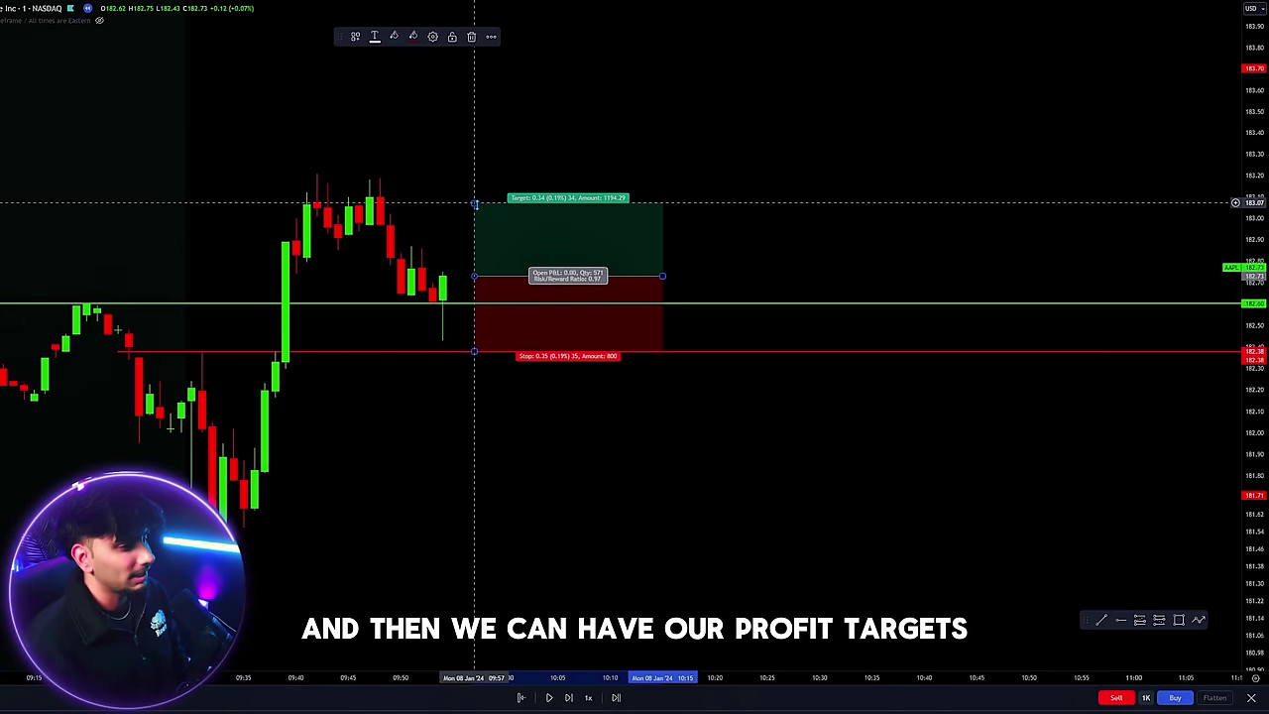
{"action": "left_click_drag", "start_coordinate": [474, 202], "coordinate": [473, 126]}
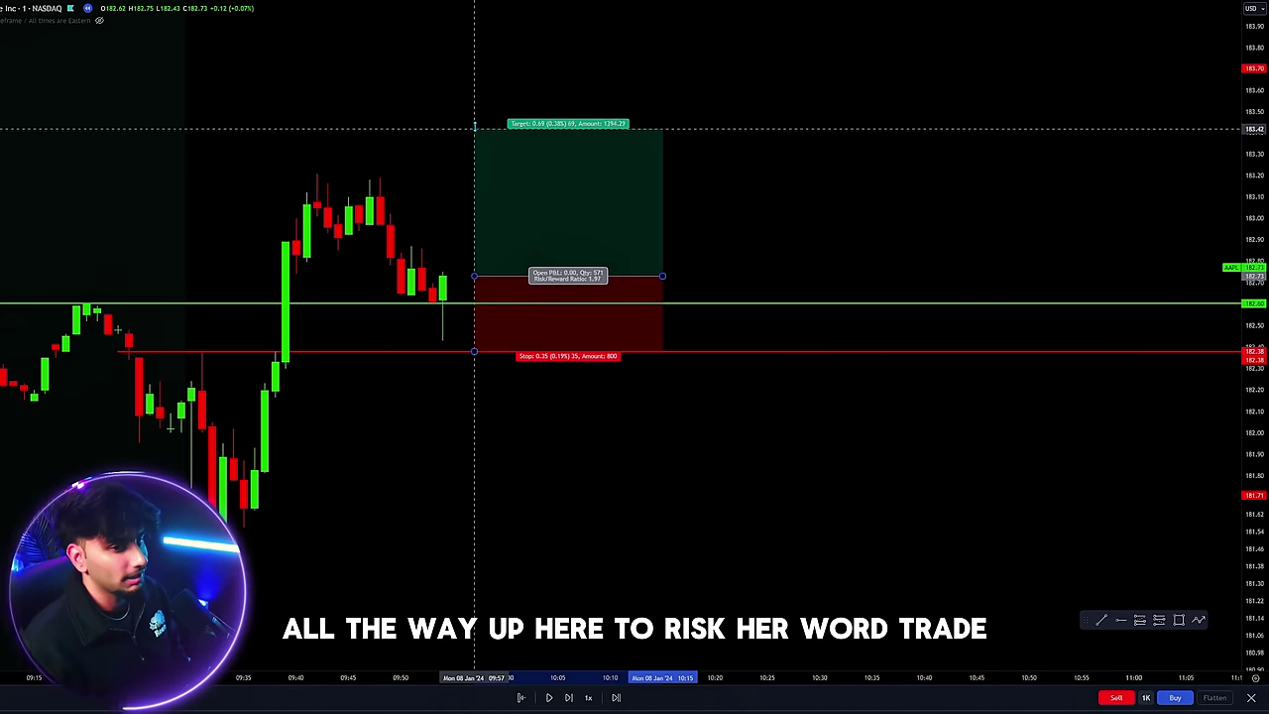
Mark the profit target with a horizontal ray at 183.44 and colour the line green
{"action": "left_click", "coordinate": [1122, 621]}
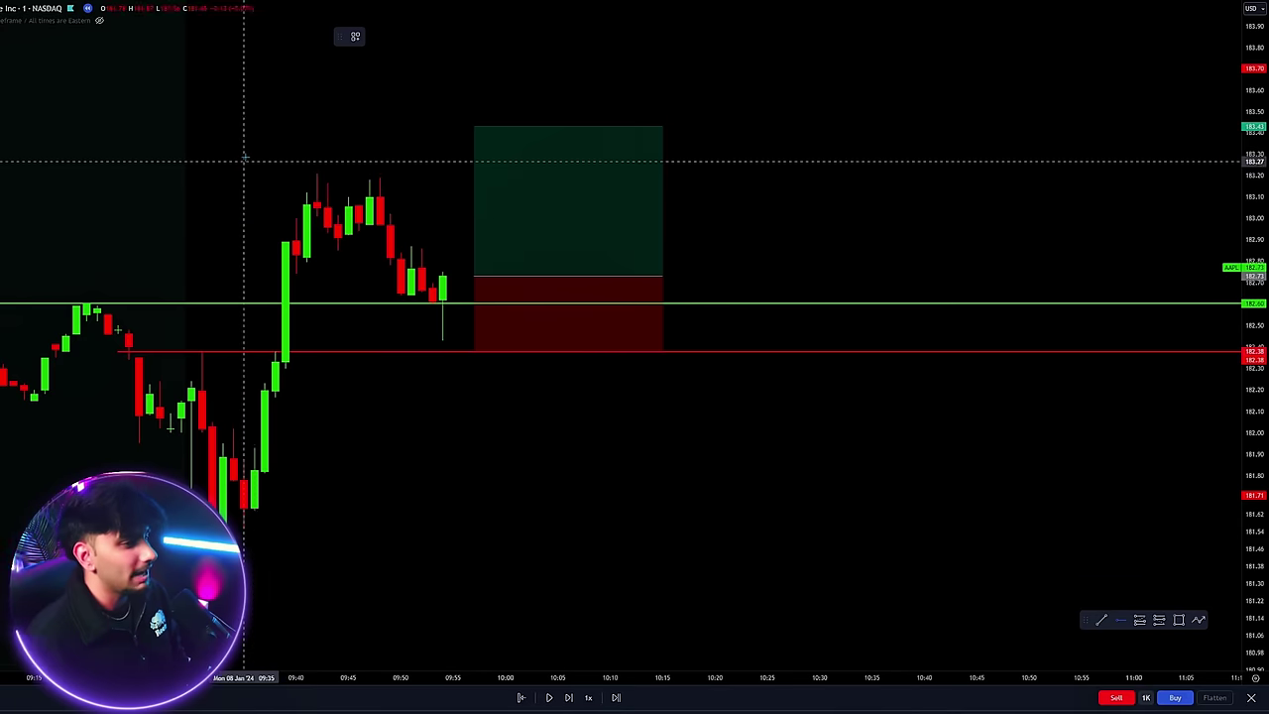
{"action": "left_click", "coordinate": [264, 124]}
{"action": "left_click", "coordinate": [374, 37]}
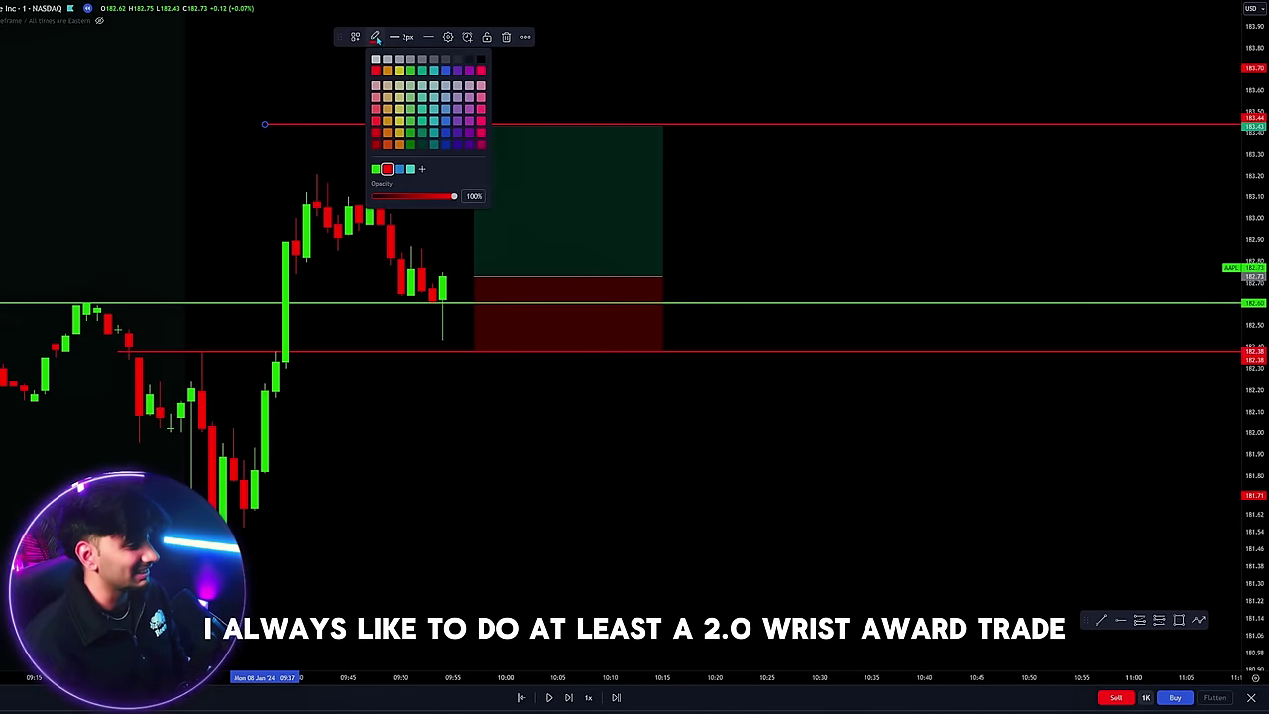
{"action": "left_click", "coordinate": [375, 168]}
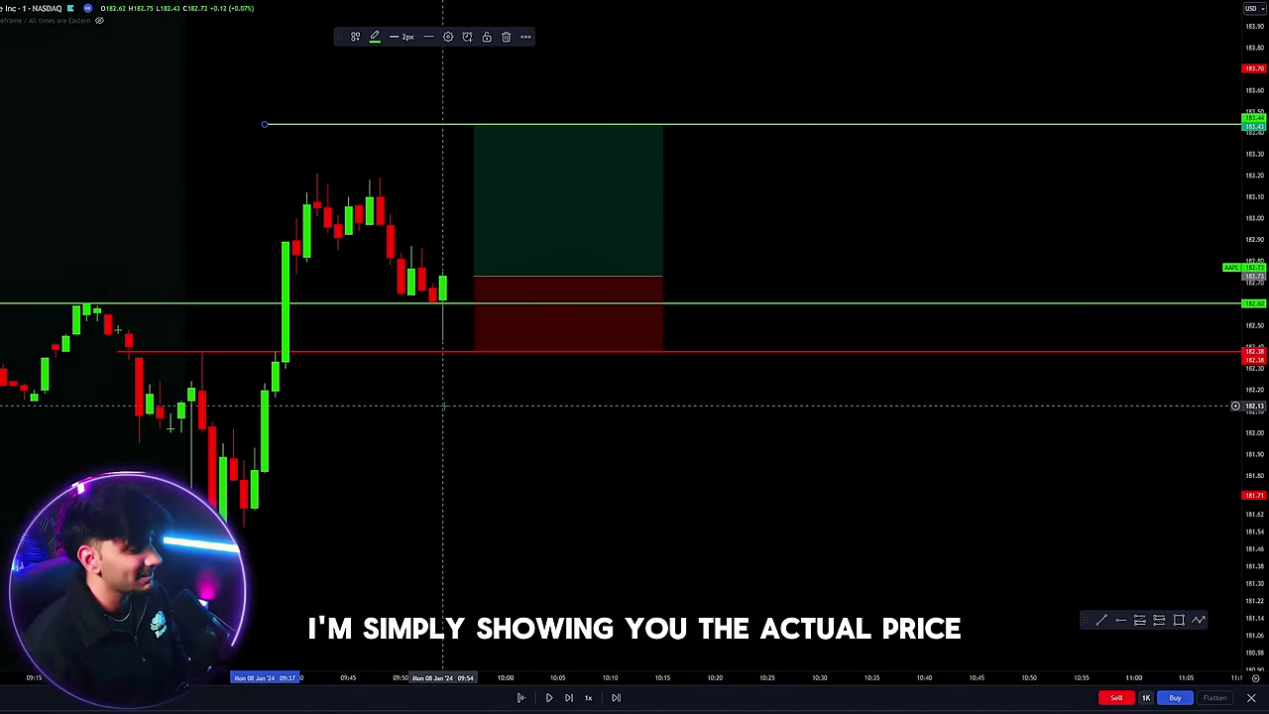
Move the long position drawing back in time to start at about 09:53, keeping its entry at 182.73
{"action": "left_click_drag", "start_coordinate": [443, 405], "coordinate": [454, 437]}
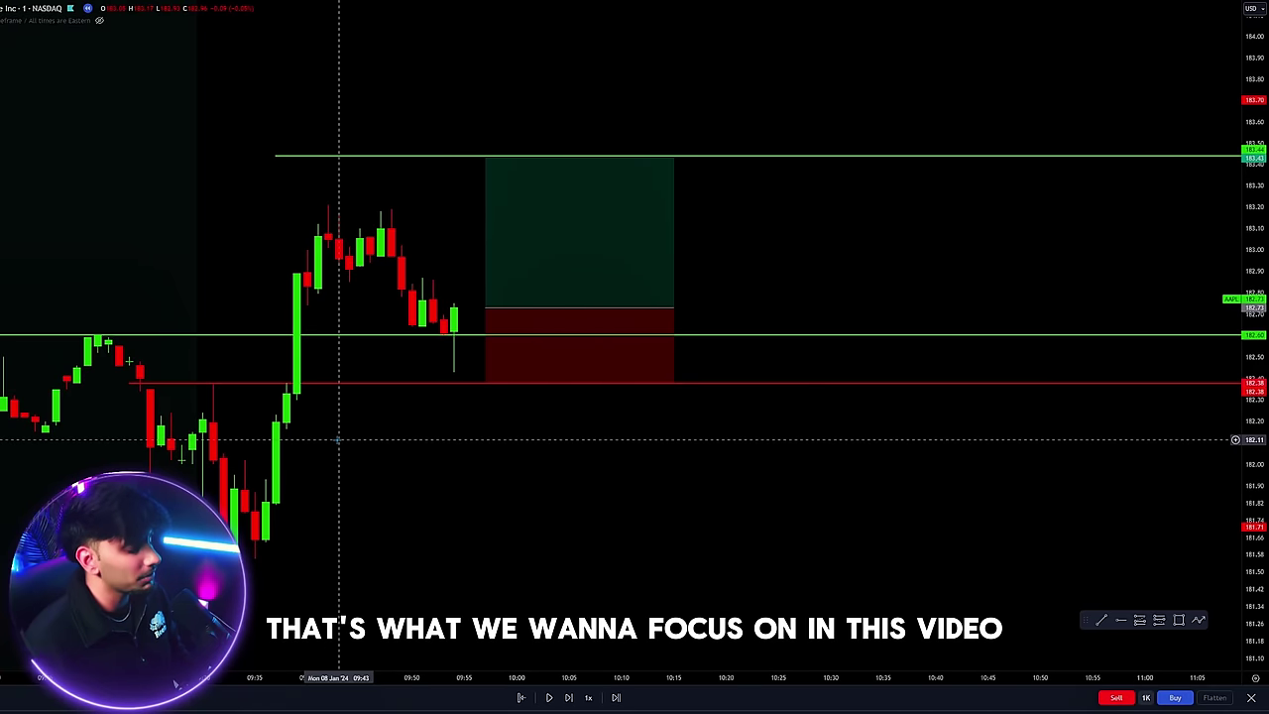
{"action": "left_click_drag", "start_coordinate": [538, 320], "coordinate": [496, 268]}
{"action": "left_click", "coordinate": [584, 515]}
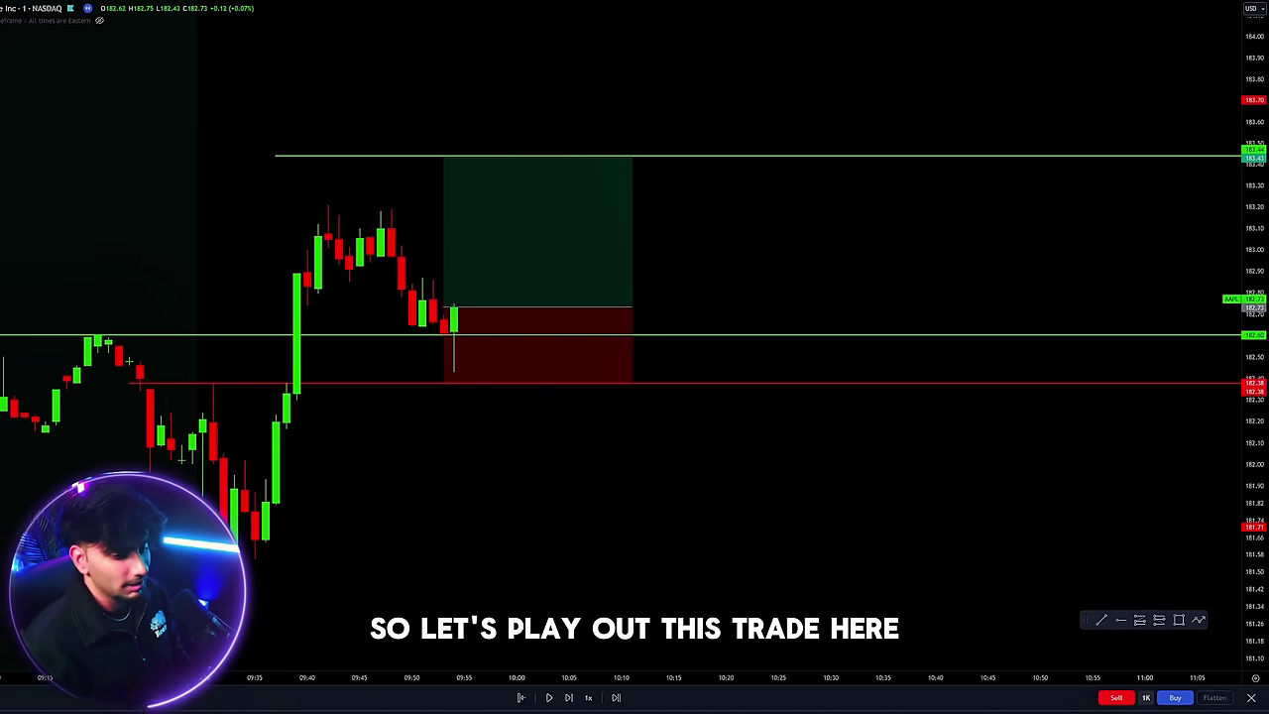
Buy 1,000 shares of Apple and run the replay until price reaches the green profit target line
{"action": "left_click", "coordinate": [1170, 699]}
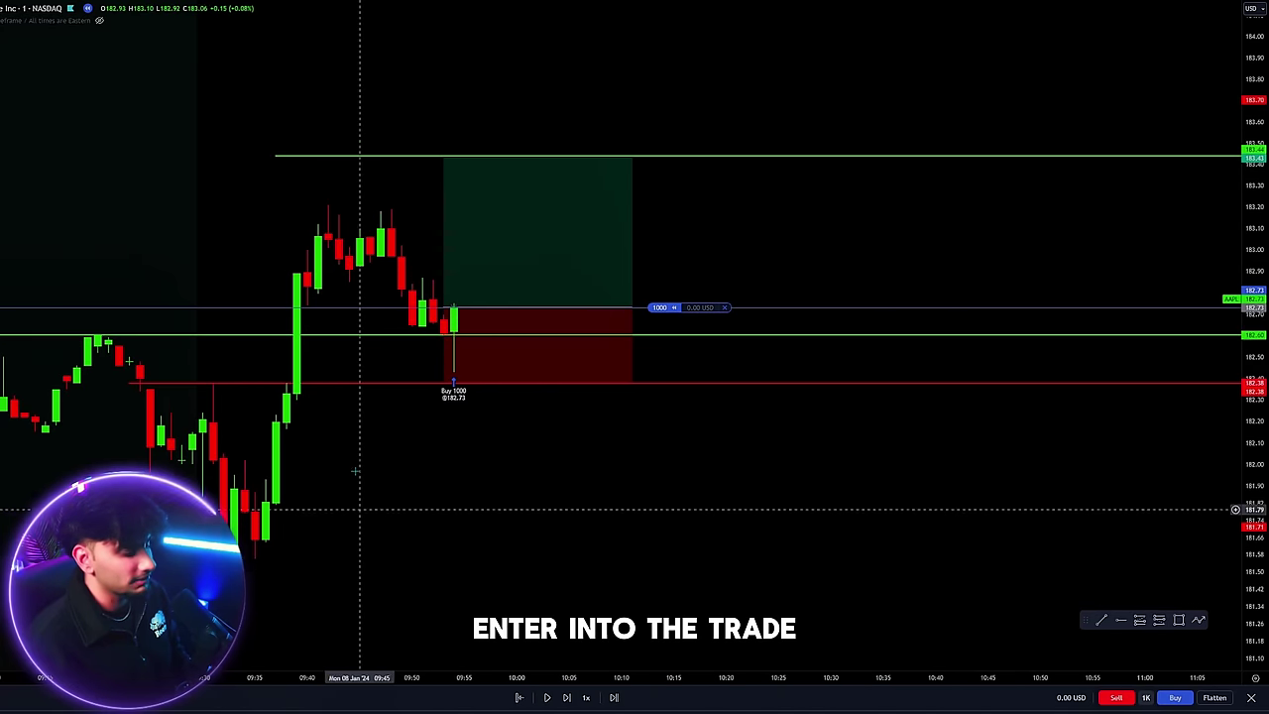
{"action": "left_click", "coordinate": [546, 697]}
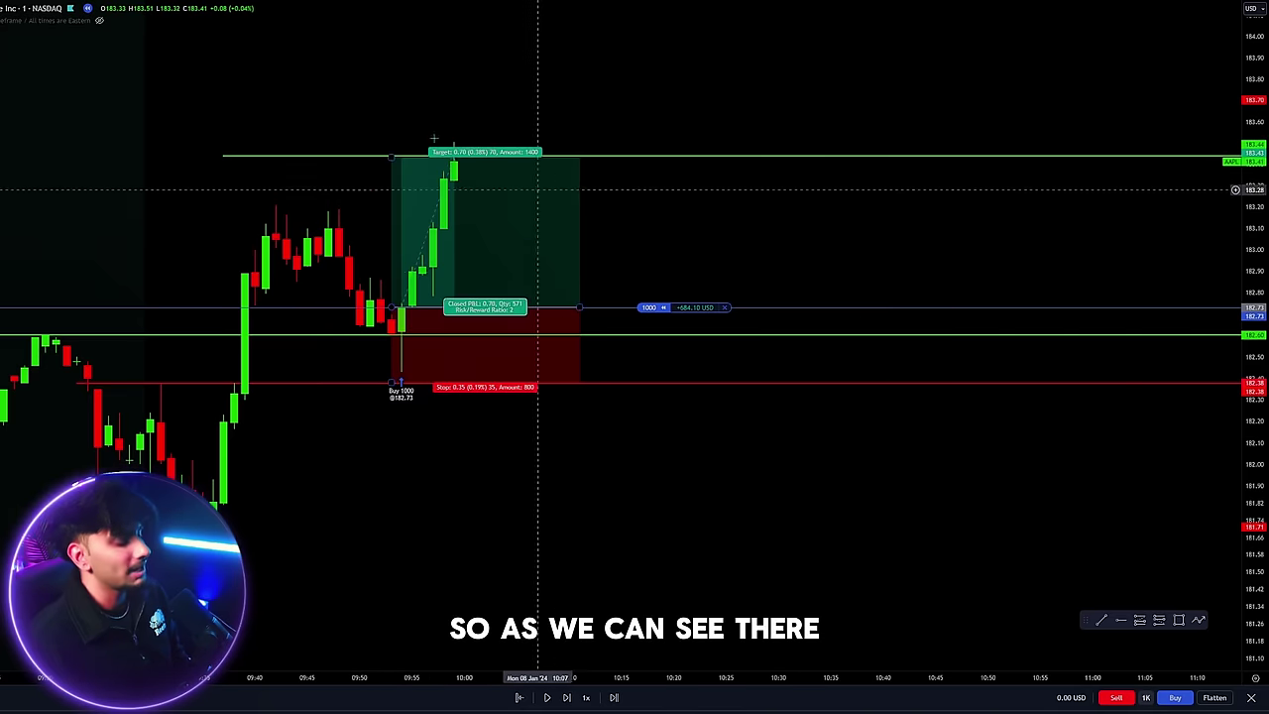
{"action": "mouse_move", "coordinate": [399, 292]}
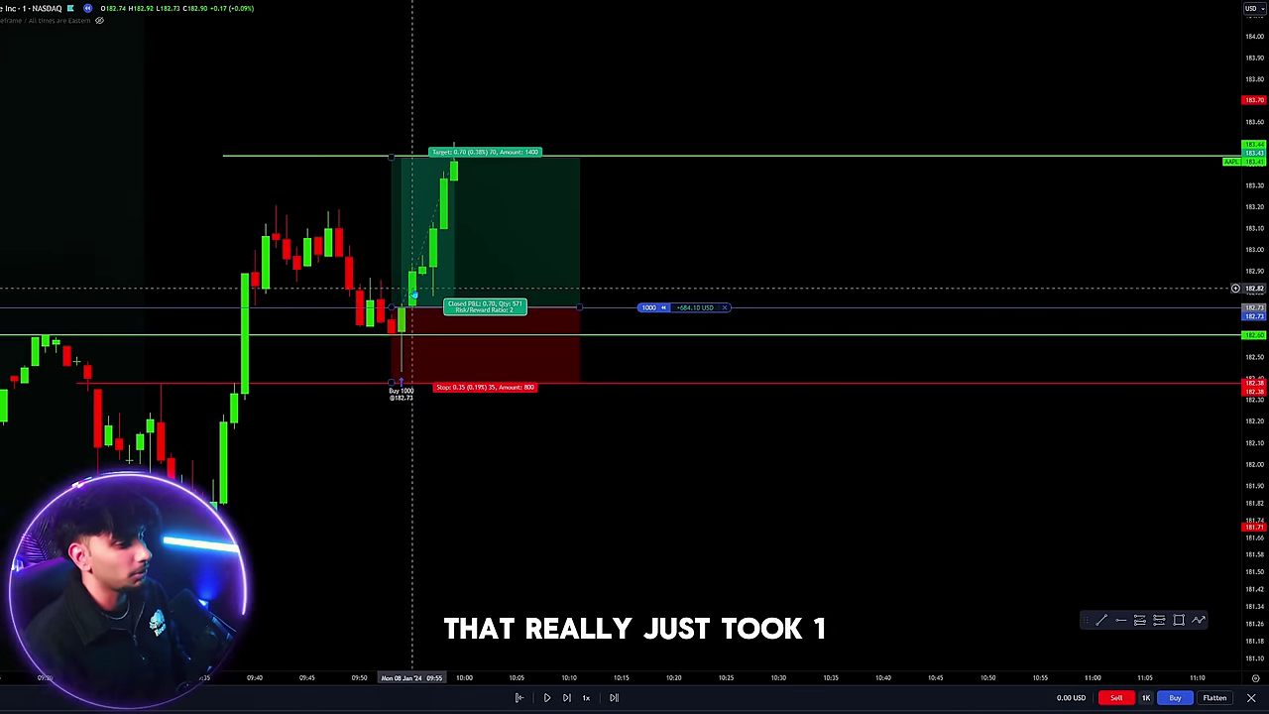